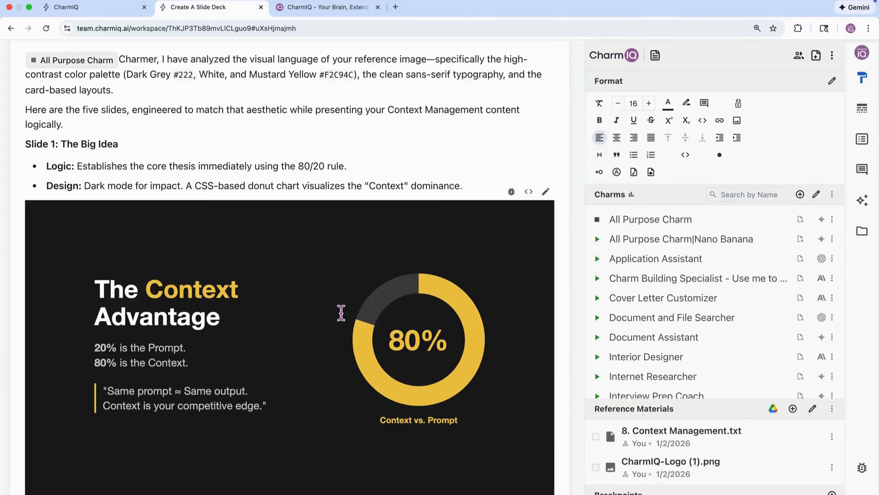
Review the five generated slides, from "The Context Advantage" through "The 5-Line Snapshot", with their logic and design notes.
{"action": "scroll", "coordinate": [341, 312], "scroll_direction": "down", "scroll_amount": 1}
{"action": "scroll", "coordinate": [341, 313], "scroll_direction": "up", "scroll_amount": 2}
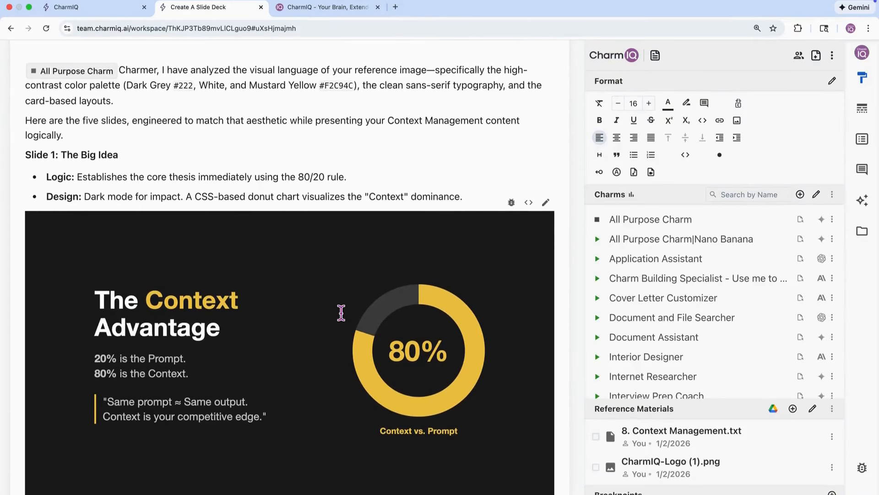
{"action": "scroll", "coordinate": [341, 313], "scroll_direction": "down", "scroll_amount": 1}
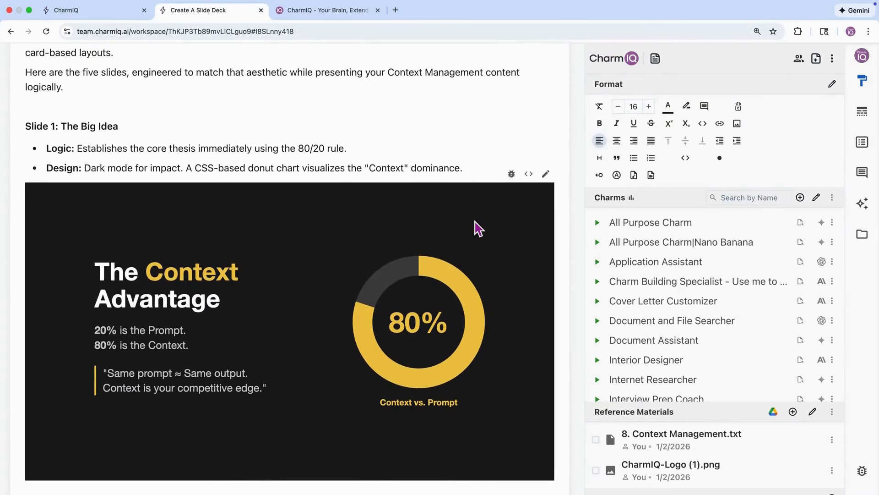
{"action": "scroll", "coordinate": [539, 270], "scroll_direction": "down", "scroll_amount": 7}
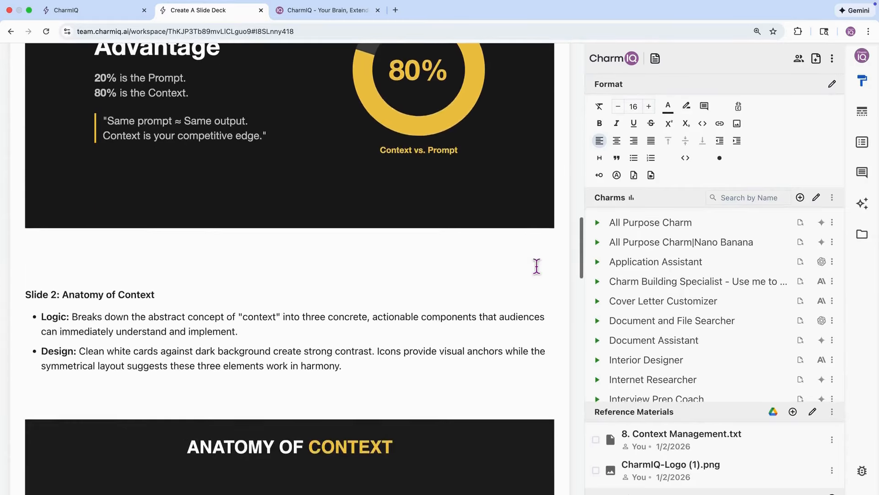
{"action": "scroll", "coordinate": [537, 265], "scroll_direction": "down", "scroll_amount": 3}
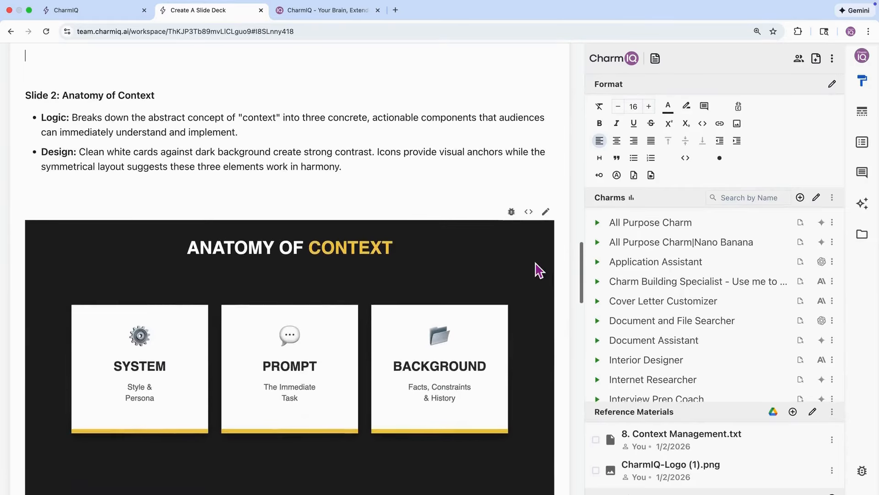
{"action": "scroll", "coordinate": [539, 270], "scroll_direction": "down", "scroll_amount": 1}
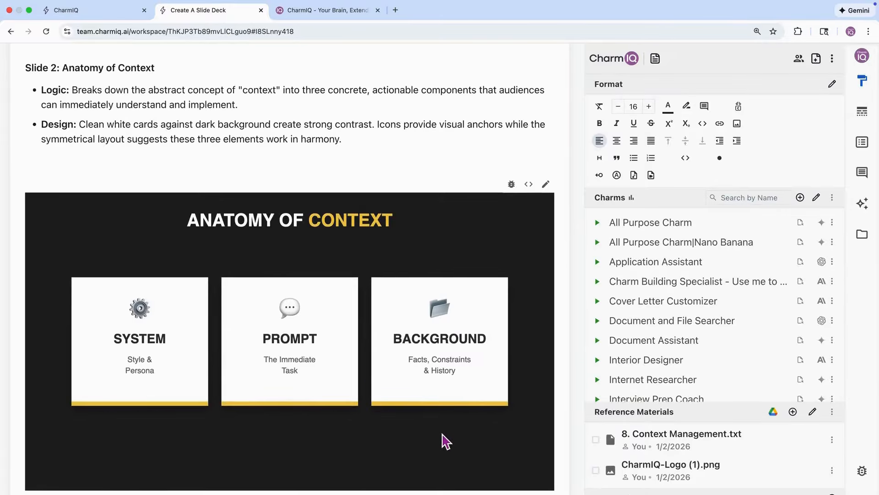
{"action": "scroll", "coordinate": [447, 441], "scroll_direction": "down", "scroll_amount": 6}
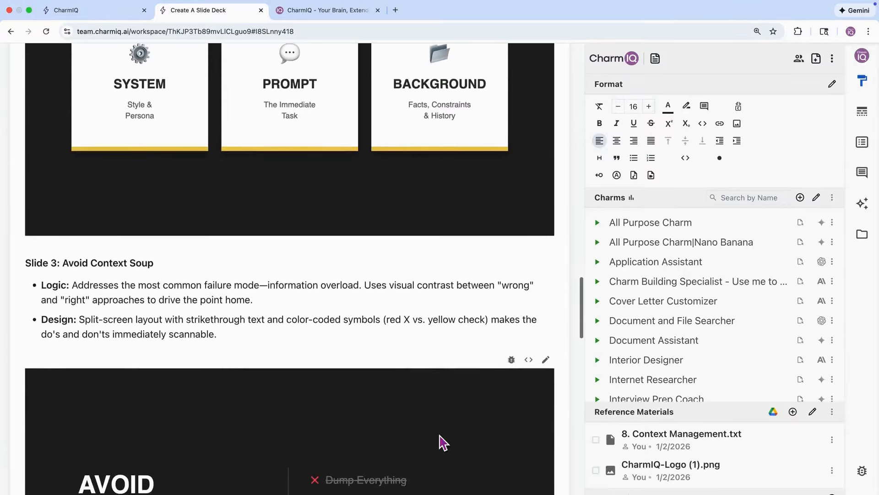
{"action": "scroll", "coordinate": [443, 442], "scroll_direction": "down", "scroll_amount": 4}
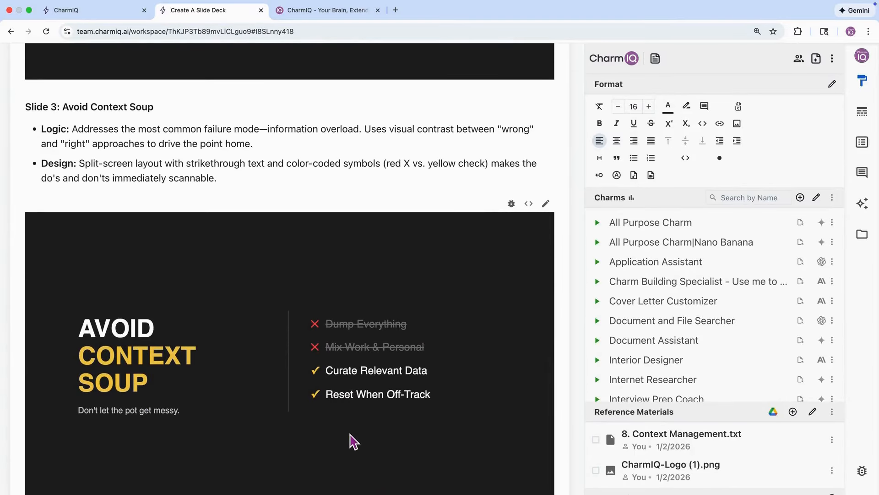
{"action": "scroll", "coordinate": [354, 441], "scroll_direction": "down", "scroll_amount": 1}
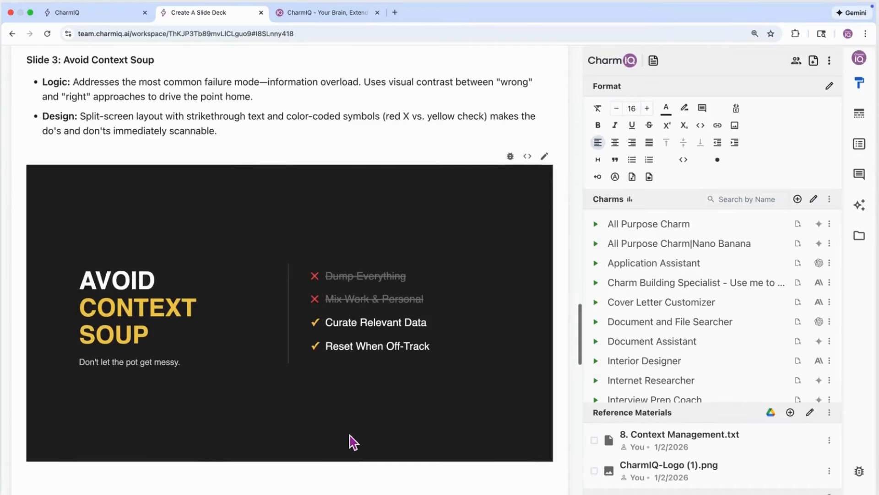
{"action": "scroll", "coordinate": [354, 442], "scroll_direction": "down", "scroll_amount": 10}
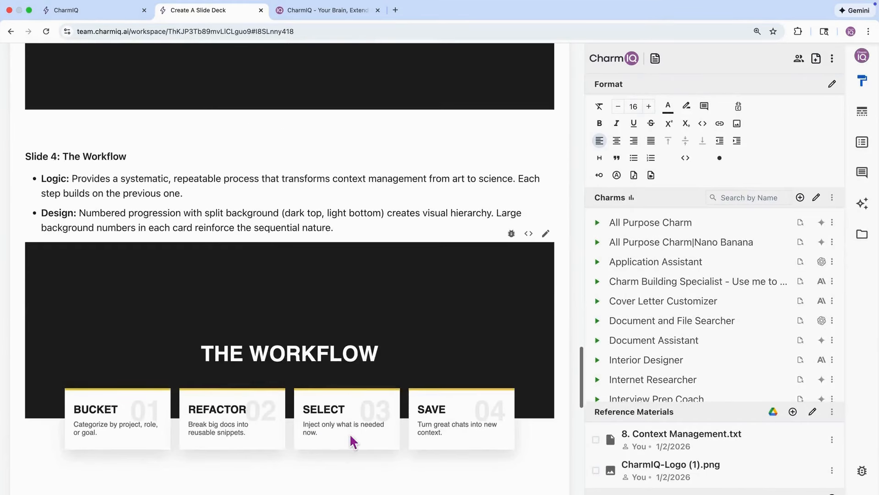
{"action": "scroll", "coordinate": [180, 453], "scroll_direction": "down", "scroll_amount": 12}
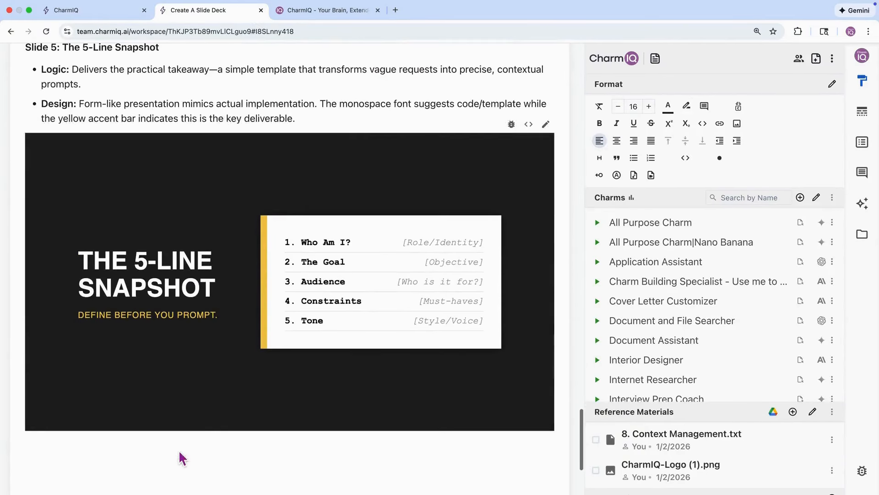
{"action": "scroll", "coordinate": [180, 453], "scroll_direction": "up", "scroll_amount": 1}
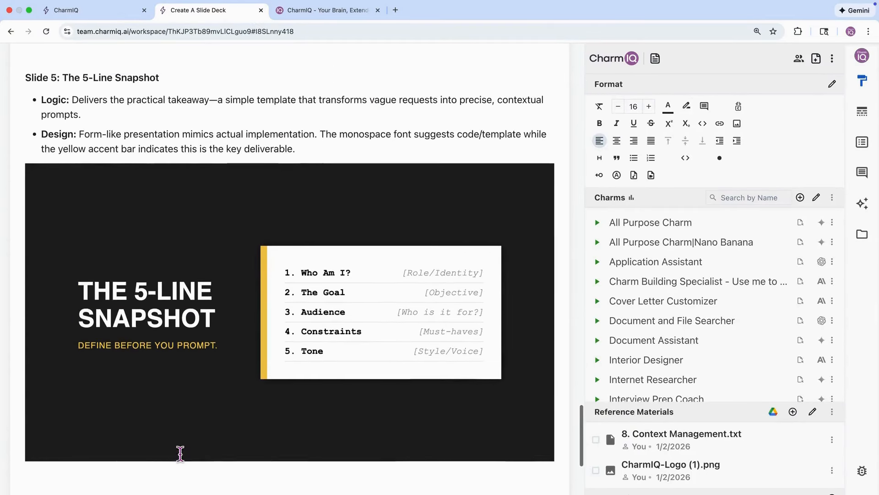
{"action": "scroll", "coordinate": [384, 473], "scroll_direction": "up", "scroll_amount": 2}
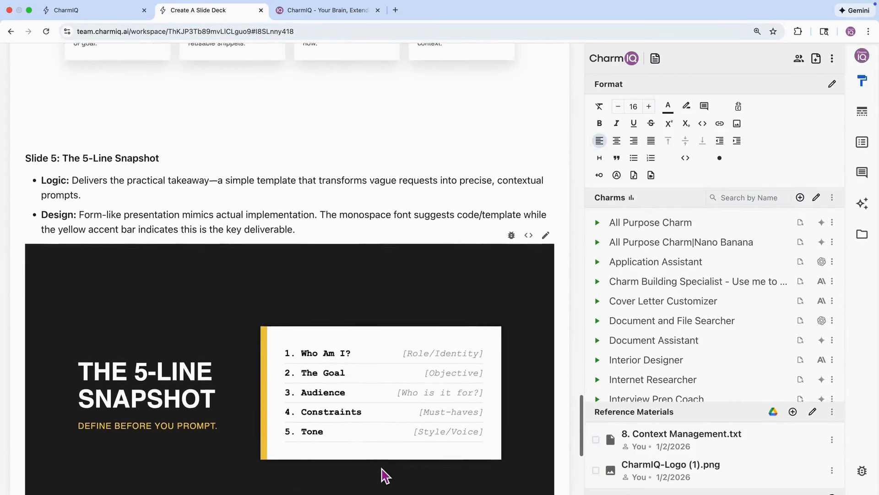
{"action": "scroll", "coordinate": [368, 479], "scroll_direction": "down", "scroll_amount": 2}
{"action": "scroll", "coordinate": [305, 284], "scroll_direction": "down", "scroll_amount": 1}
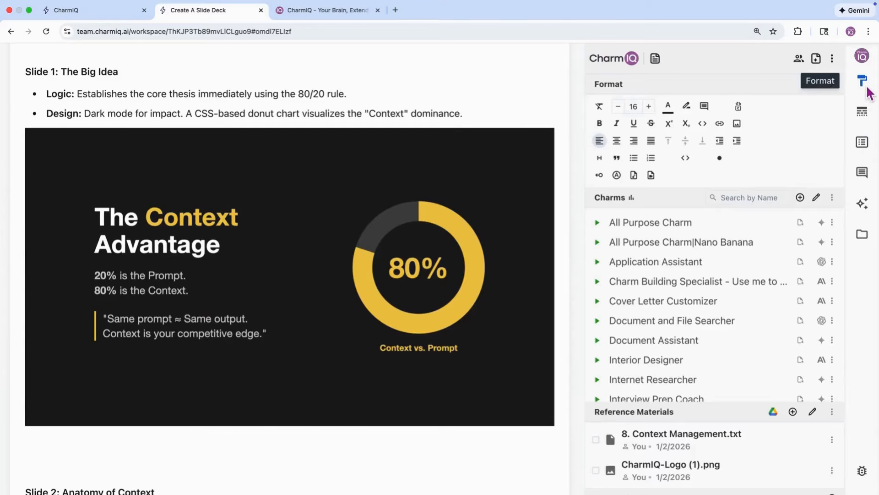
Edit slide 1 visually and delete the lines "20% is the Prompt." and "80% is the Context.".
{"action": "left_click", "coordinate": [863, 86]}
{"action": "scroll", "coordinate": [730, 310], "scroll_direction": "down", "scroll_amount": 2}
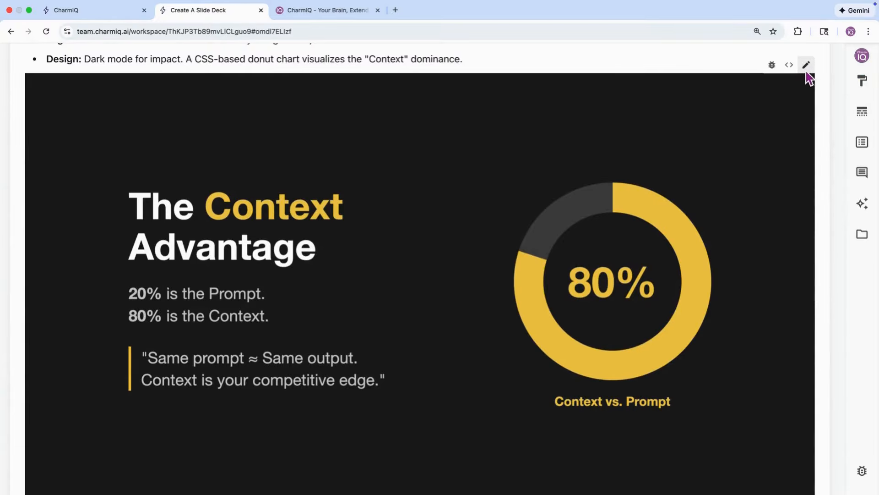
{"action": "left_click", "coordinate": [806, 69]}
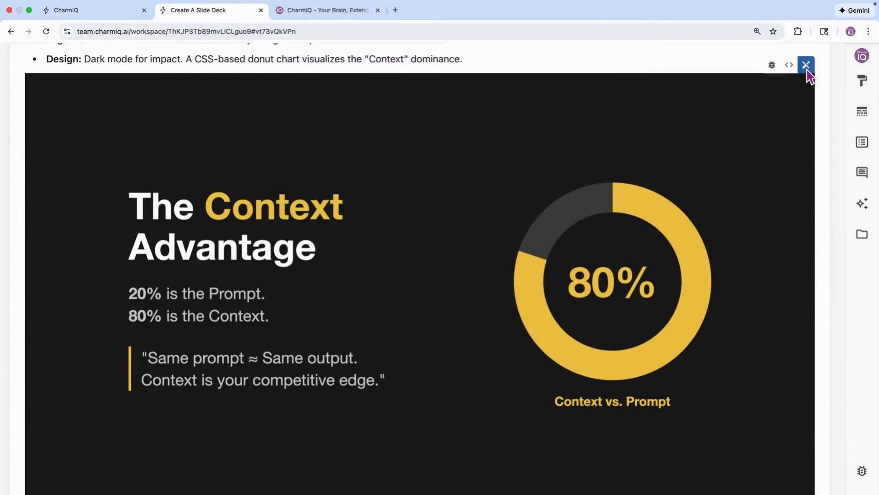
{"action": "left_click", "coordinate": [268, 326]}
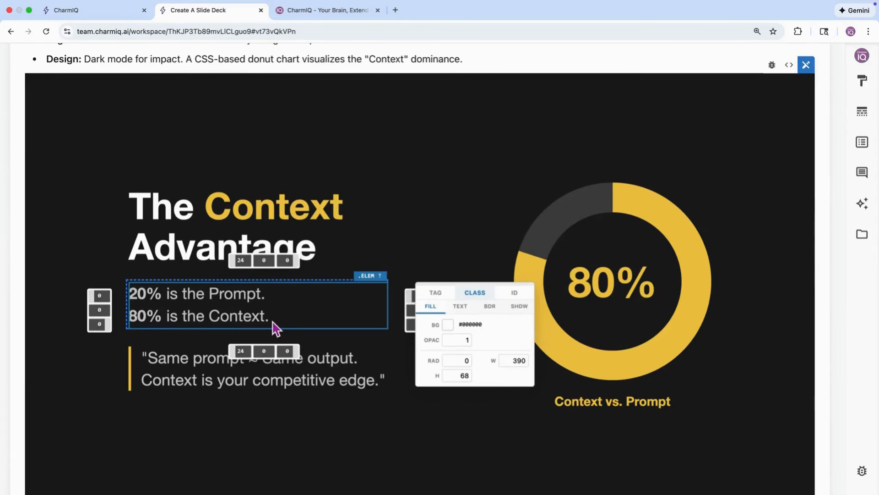
{"action": "left_click", "coordinate": [274, 325]}
{"action": "left_click_drag", "start_coordinate": [273, 326], "coordinate": [135, 297]}
{"action": "key", "text": "BackSpace"}
{"action": "left_click", "coordinate": [394, 245]}
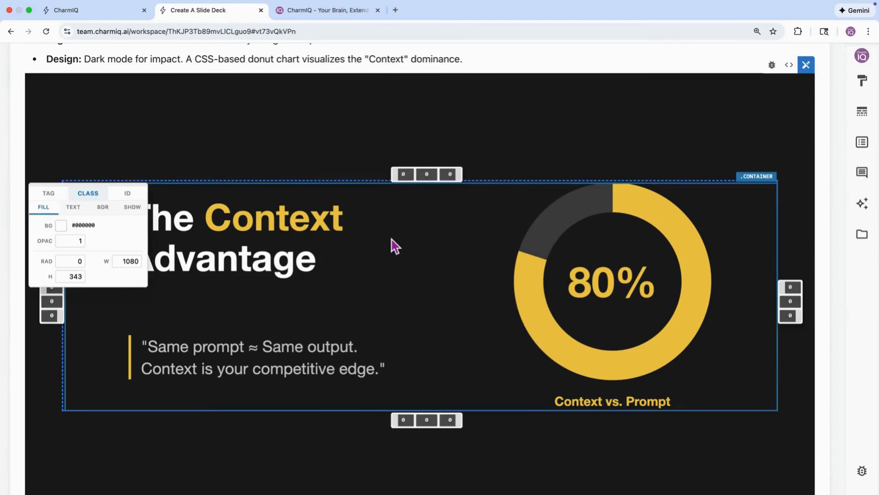
{"action": "key", "text": "Escape"}
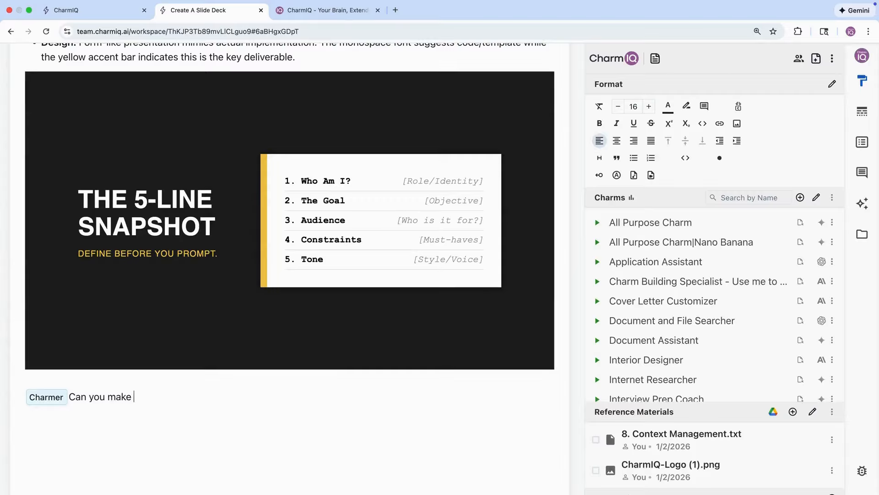
Ask the All Purpose Charm "Can you make the text area in Slide 1 (Same prompt same output) a little bit bigger?".
{"action": "type", "text": "t area in Slide 1 (Same prompt same output) a little bit bi"}
{"action": "type", "text": "gger"}
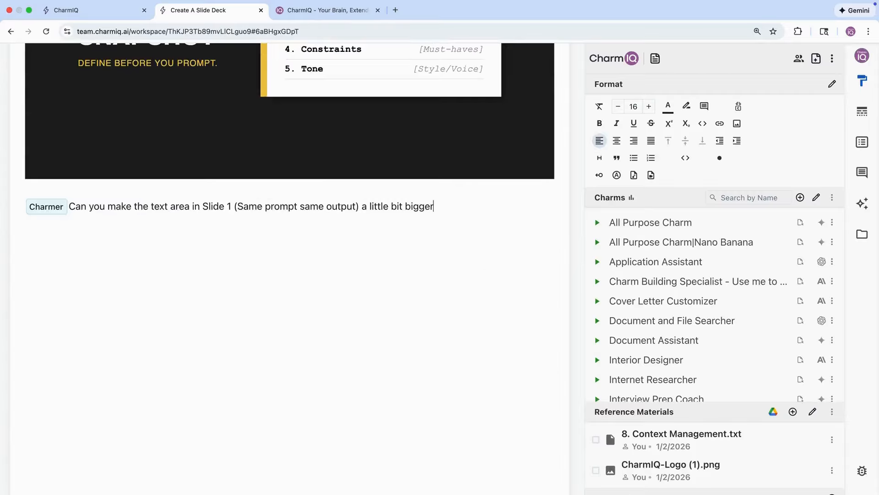
{"action": "type", "text": "?"}
{"action": "key", "text": "Return"}
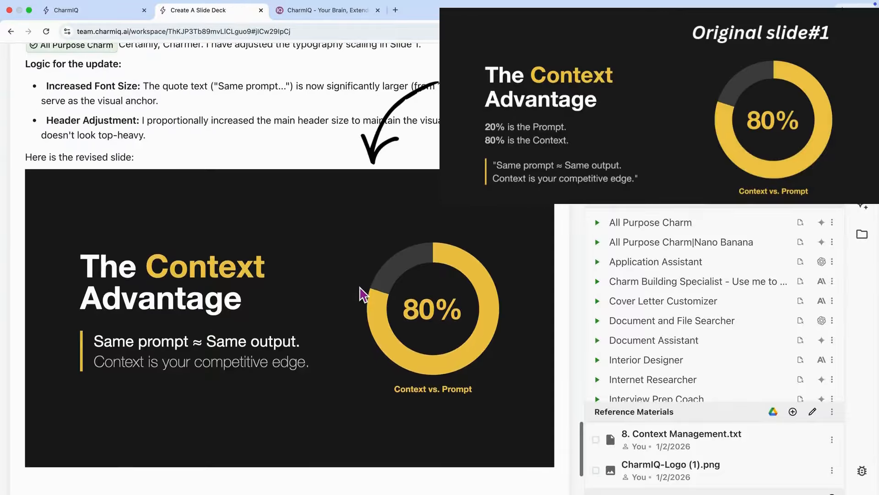
Have the All Purpose Charm make slide 4's title yellow and white like the other slides and change its white bottom-half background to black.
{"action": "scroll", "coordinate": [280, 398], "scroll_direction": "up", "scroll_amount": 1}
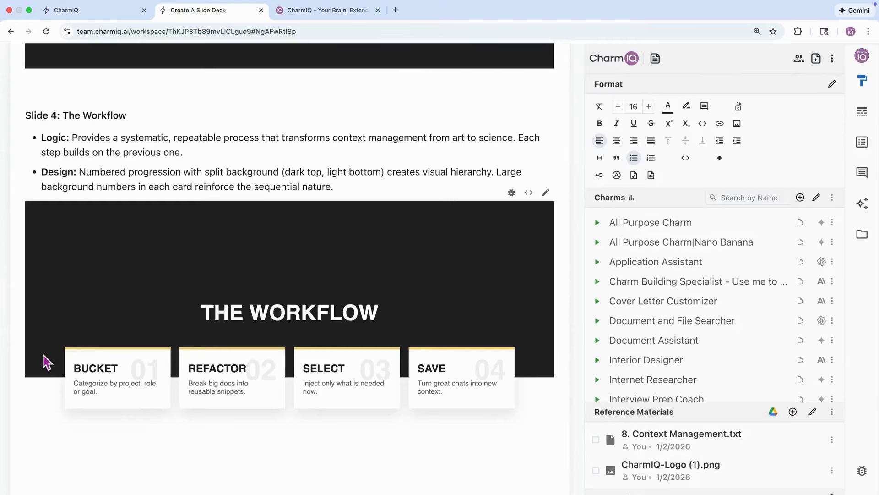
{"action": "left_click", "coordinate": [44, 355]}
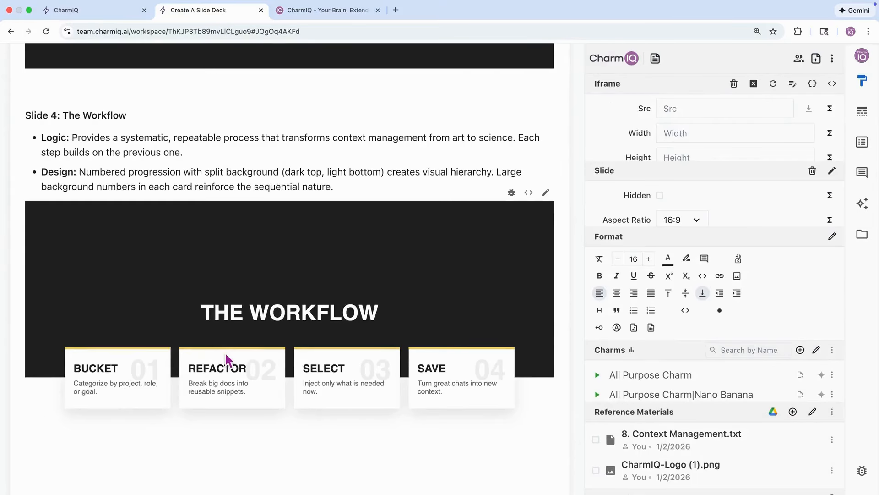
{"action": "scroll", "coordinate": [227, 360], "scroll_direction": "down", "scroll_amount": 15}
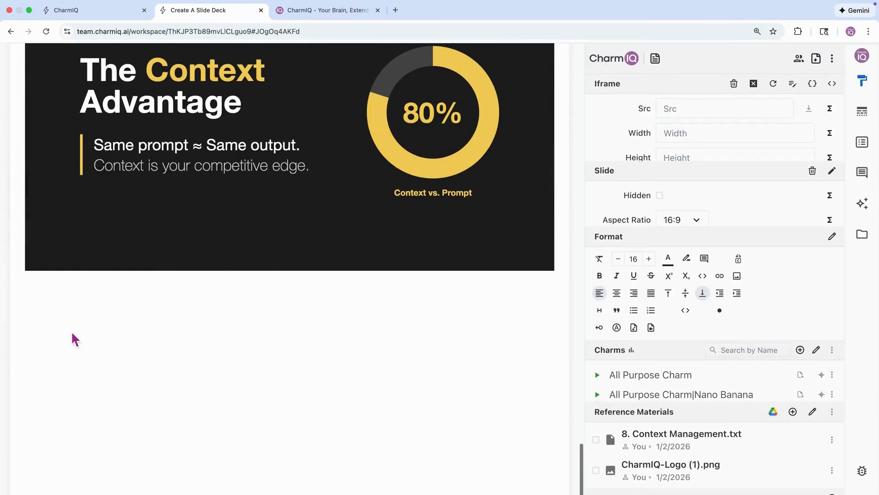
{"action": "left_click", "coordinate": [44, 307]}
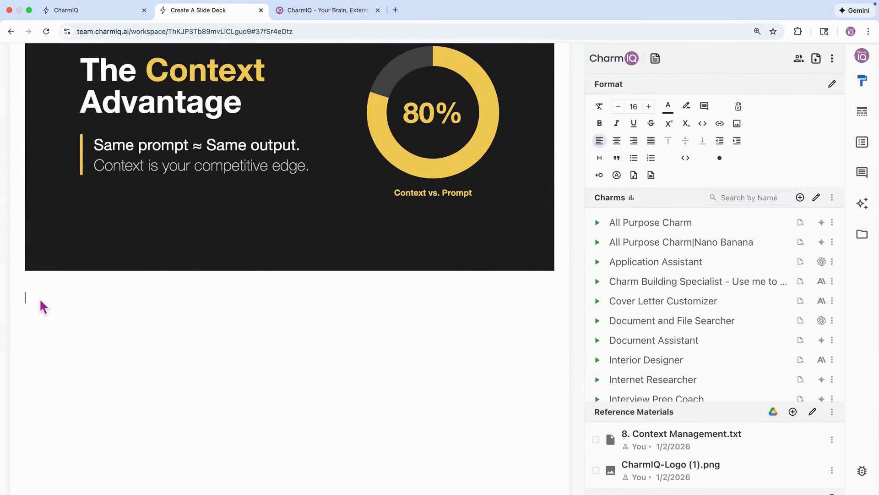
{"action": "type", "text": "\\\\"}
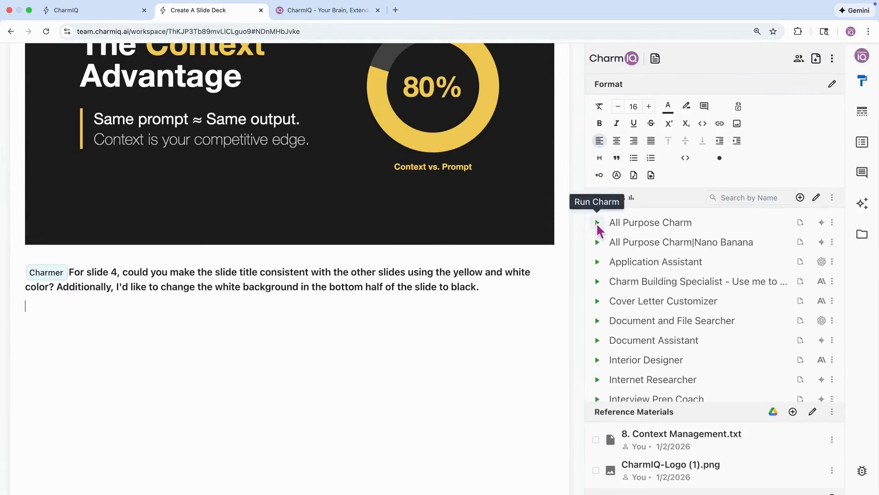
{"action": "left_click", "coordinate": [597, 222]}
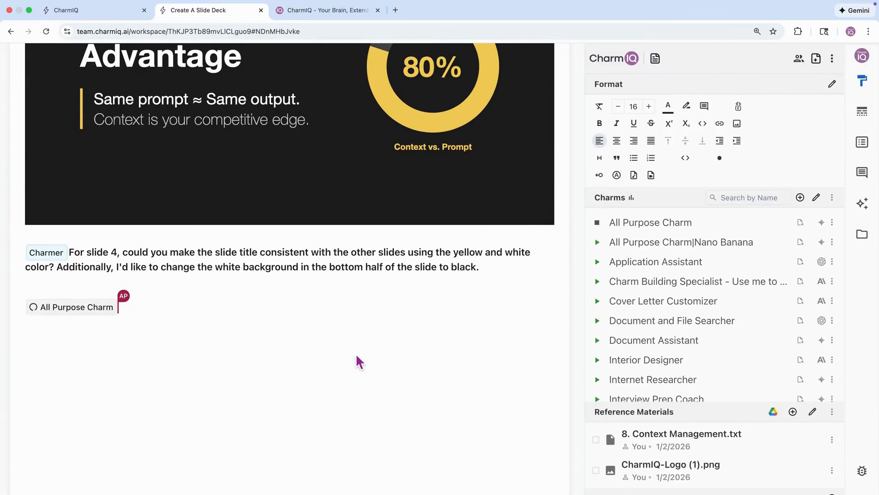
Copy the revised "The Workflow" slide into the Slide 4 section, above the original version.
{"action": "scroll", "coordinate": [289, 337], "scroll_direction": "up", "scroll_amount": 1}
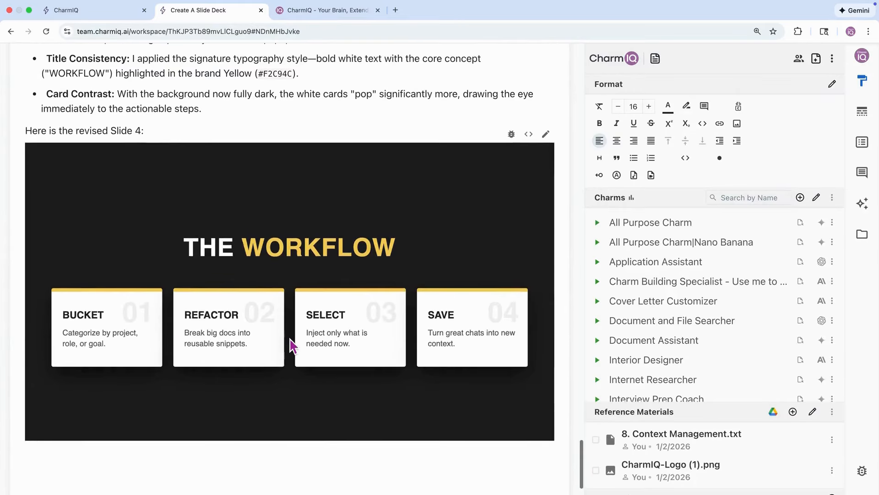
{"action": "scroll", "coordinate": [329, 392], "scroll_direction": "up", "scroll_amount": 5}
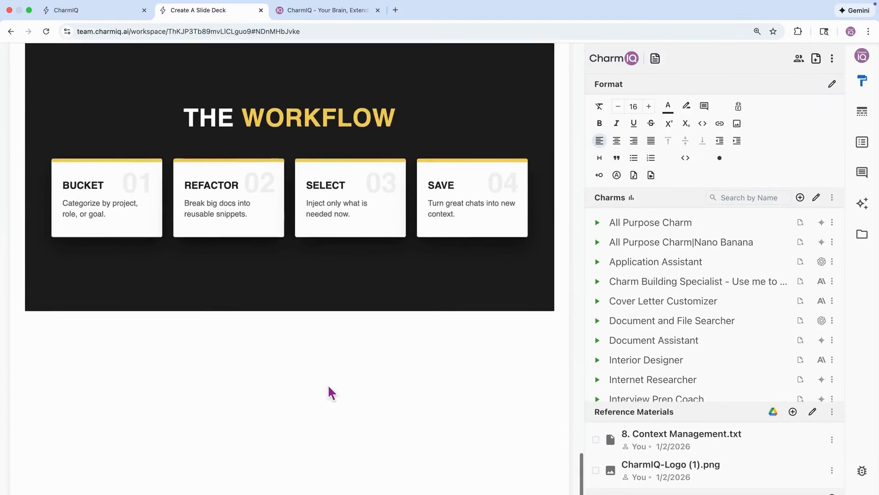
{"action": "scroll", "coordinate": [330, 392], "scroll_direction": "up", "scroll_amount": 3}
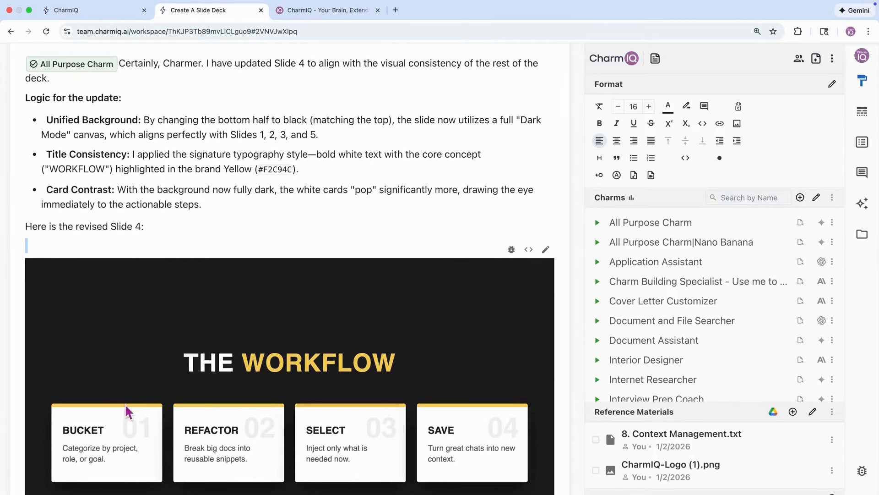
{"action": "left_click_drag", "start_coordinate": [126, 405], "coordinate": [128, 475]}
{"action": "scroll", "coordinate": [129, 475], "scroll_direction": "up", "scroll_amount": 20}
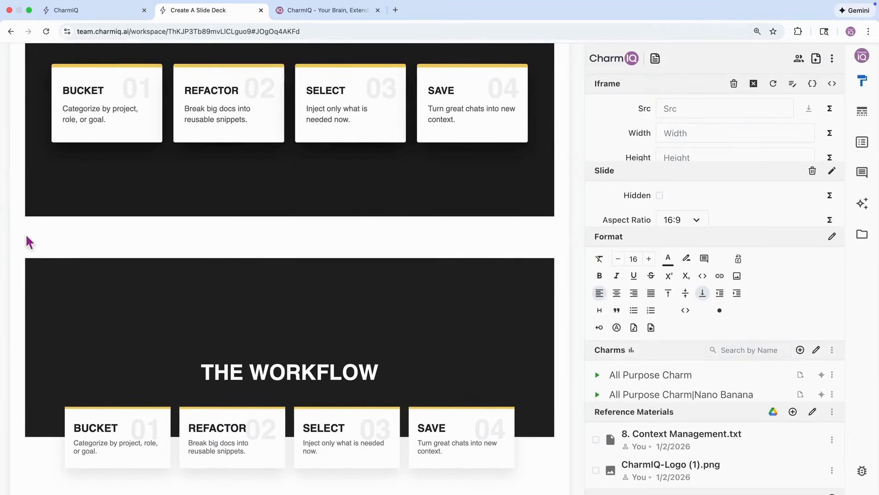
Delete the original "The Workflow" slide from the Slide 4 section and add a blank line before the Slide 5 heading.
{"action": "left_click", "coordinate": [29, 242]}
{"action": "left_click_drag", "start_coordinate": [571, 405], "coordinate": [538, 446]}
{"action": "key", "text": "BackSpace"}
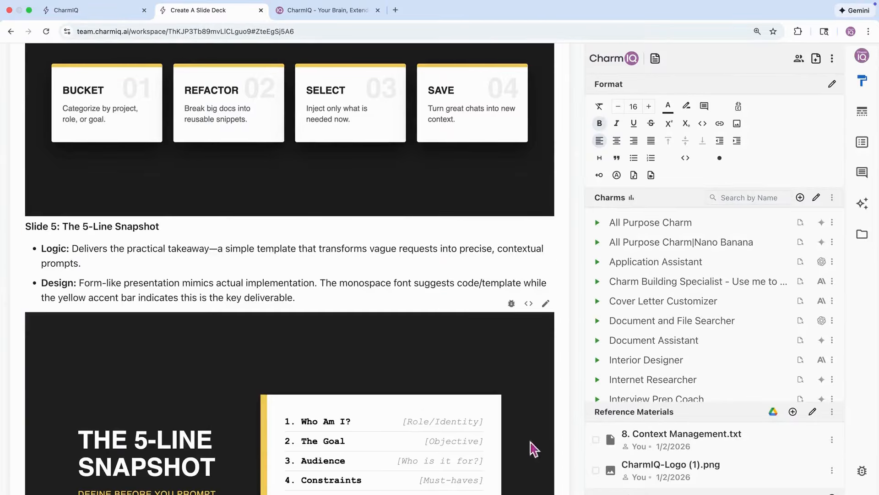
{"action": "key", "text": "Return"}
Switch to Preview and copy the CharmIQ logo image.
{"action": "scroll", "coordinate": [534, 448], "scroll_direction": "down", "scroll_amount": 2}
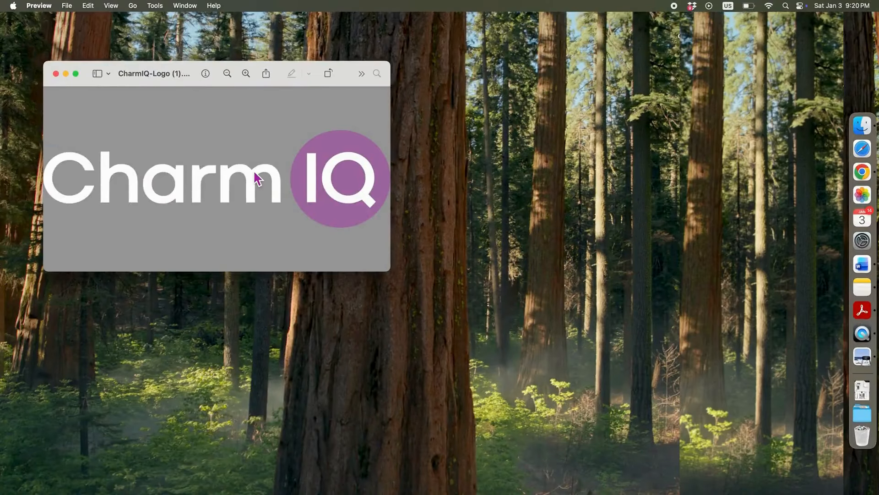
{"action": "right_click", "coordinate": [257, 178]}
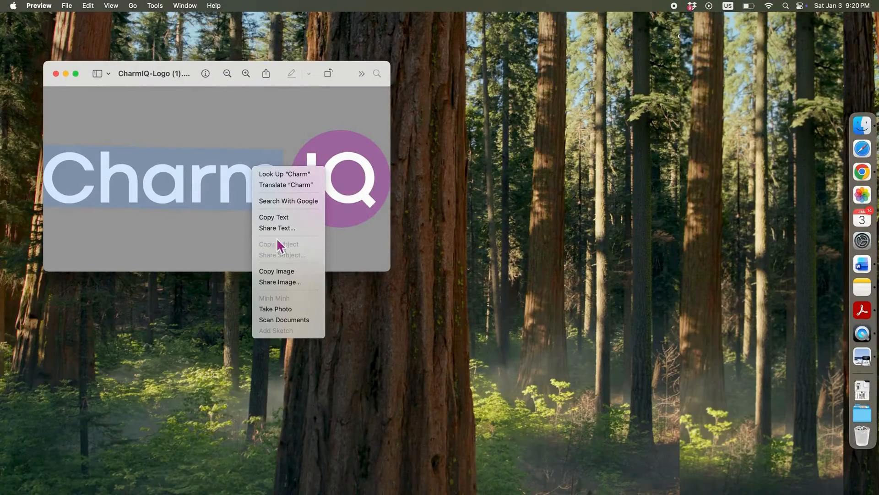
{"action": "left_click", "coordinate": [286, 271]}
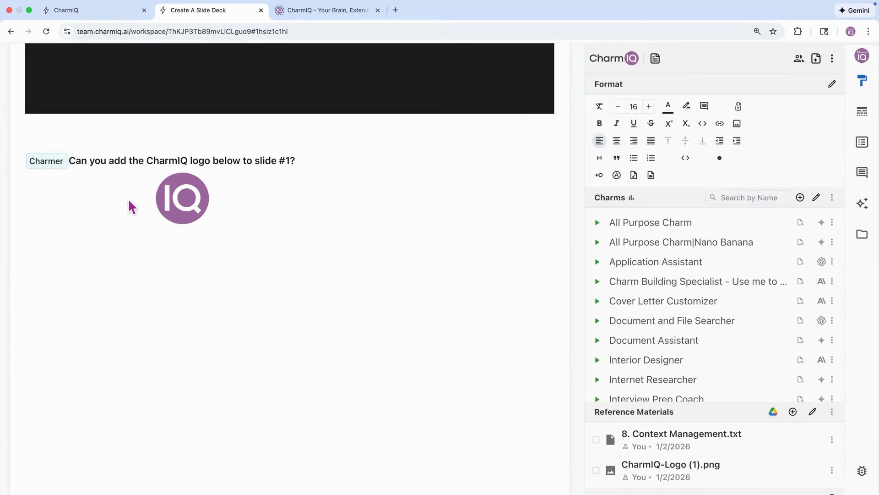
Have the All Purpose Charm add the CharmIQ logo below the request to slide 1.
{"action": "left_click", "coordinate": [115, 198]}
{"action": "left_click", "coordinate": [228, 241]}
{"action": "left_click", "coordinate": [59, 263]}
{"action": "type", "text": "@"}
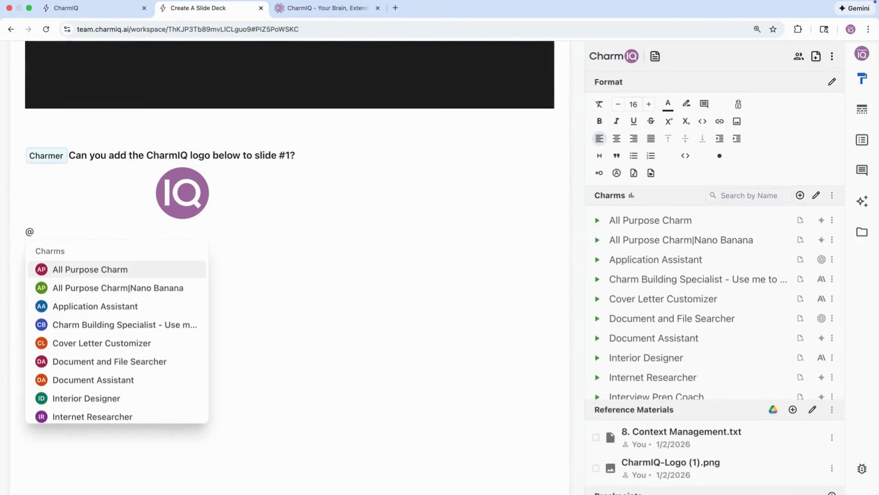
{"action": "left_click", "coordinate": [112, 269]}
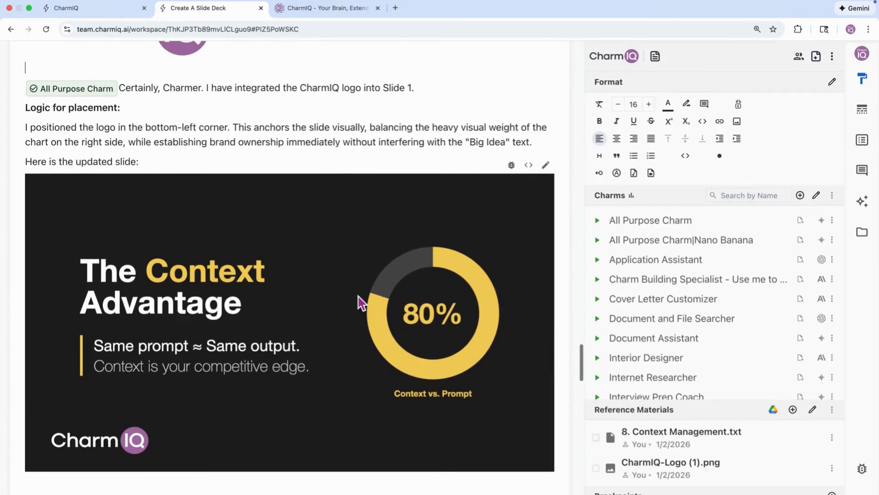
{"action": "scroll", "coordinate": [287, 394], "scroll_direction": "up", "scroll_amount": 3}
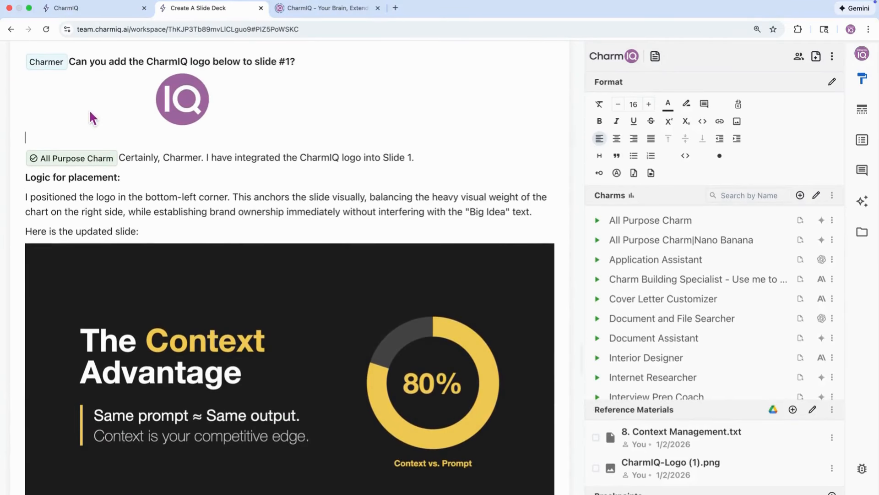
{"action": "left_click", "coordinate": [90, 112]}
Below slide 3, paste and bold a request for a soup pot illustration matching the slide theme and style, and run the All Purpose Charm.
{"action": "scroll", "coordinate": [279, 367], "scroll_direction": "down", "scroll_amount": 4}
{"action": "left_click", "coordinate": [265, 143]}
{"action": "scroll", "coordinate": [251, 365], "scroll_direction": "down", "scroll_amount": 10}
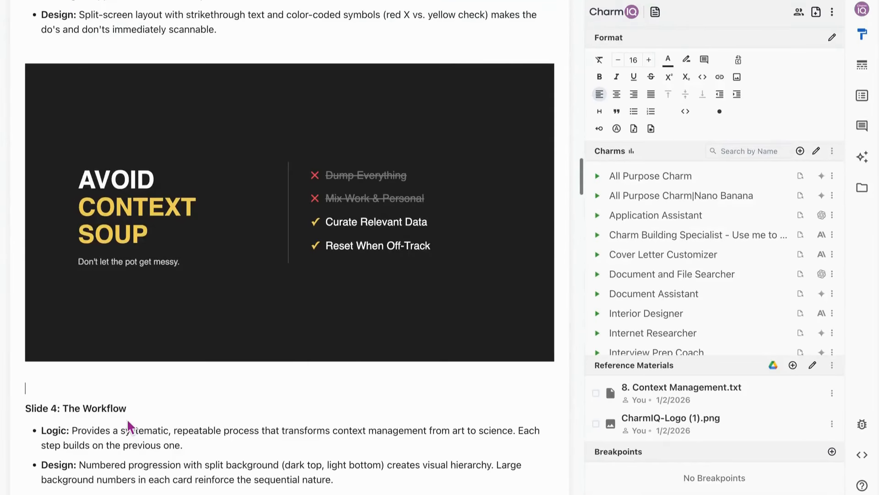
{"action": "key", "text": "ctrl+v"}
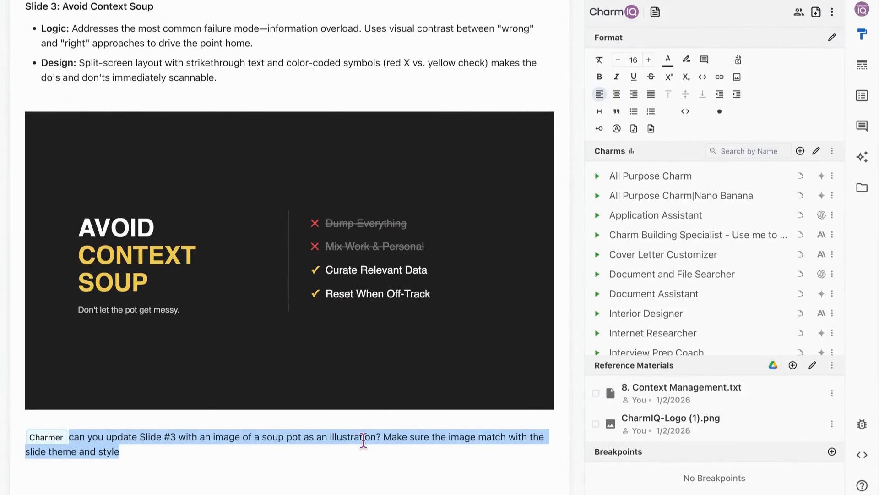
{"action": "left_click", "coordinate": [171, 457]}
{"action": "key", "text": "Return"}
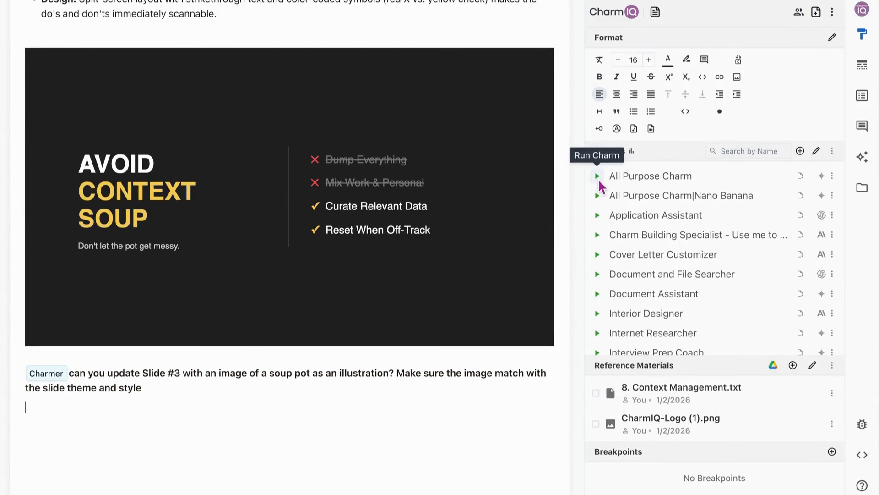
{"action": "left_click", "coordinate": [597, 176]}
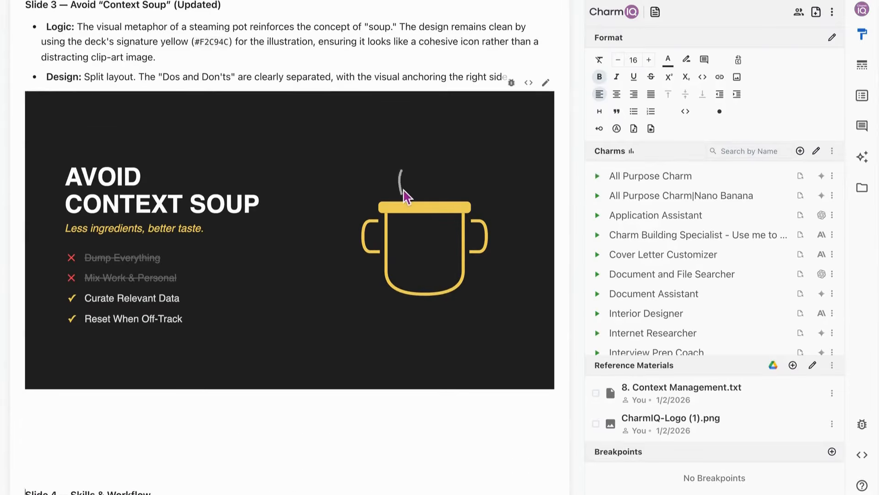
Have the All Purpose Charm draw more steam out of slide 3's soup pot rather than only one wisp, and review the revised slides.
{"action": "left_click", "coordinate": [407, 196]}
{"action": "left_click", "coordinate": [64, 426]}
{"action": "type", "text": "that's super cool. We need more steam out of the soup pot, rather than only one"}
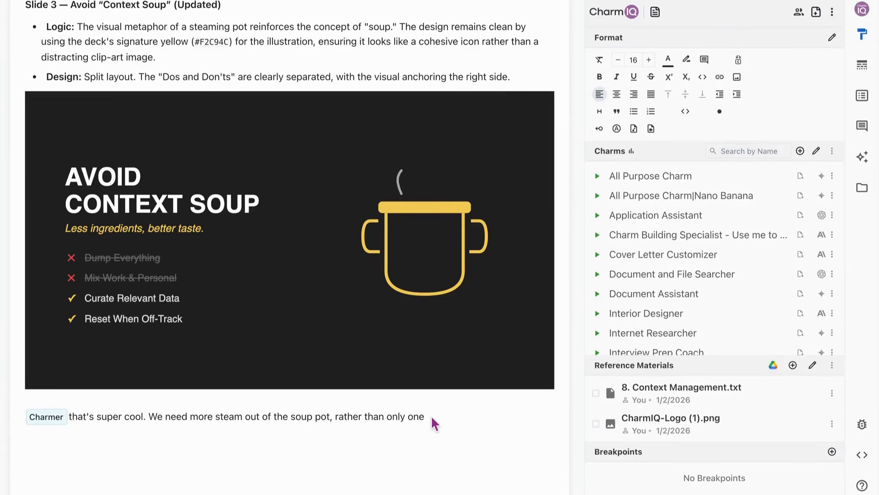
{"action": "left_click", "coordinate": [597, 176]}
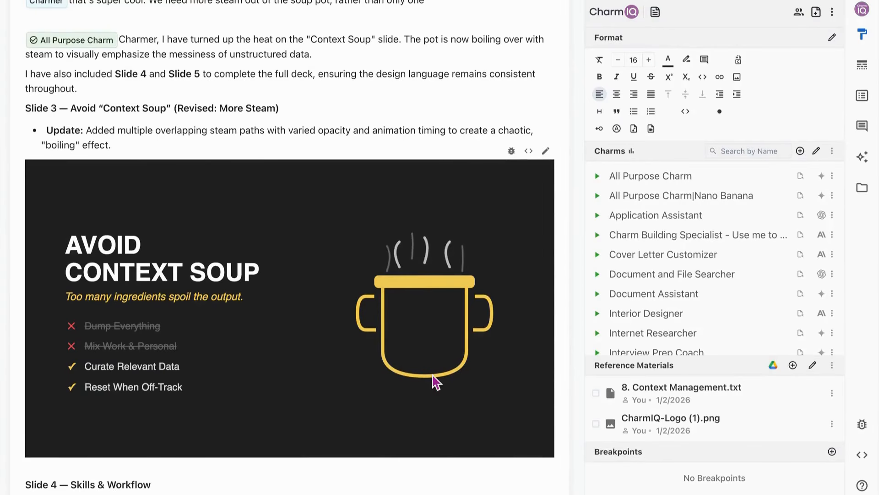
{"action": "scroll", "coordinate": [451, 409], "scroll_direction": "down", "scroll_amount": 1}
{"action": "scroll", "coordinate": [451, 409], "scroll_direction": "down", "scroll_amount": 5}
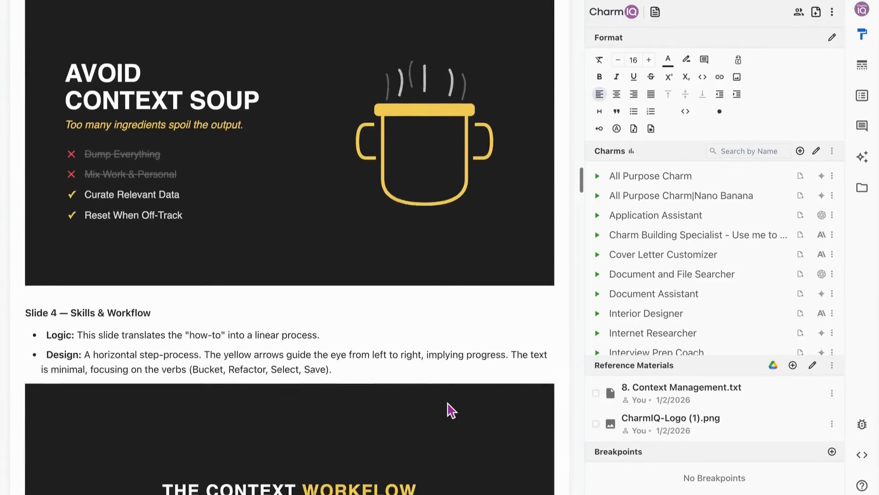
{"action": "scroll", "coordinate": [451, 408], "scroll_direction": "down", "scroll_amount": 1}
{"action": "scroll", "coordinate": [451, 409], "scroll_direction": "down", "scroll_amount": 8}
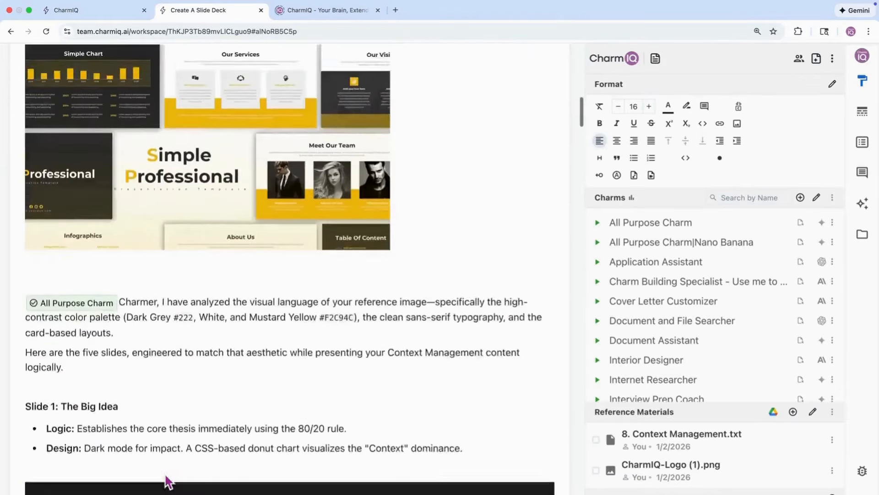
Replace the slide in the Slide 1 section with the version that carries the CharmIQ logo.
{"action": "right_click", "coordinate": [475, 354]}
{"action": "key", "text": "Escape"}
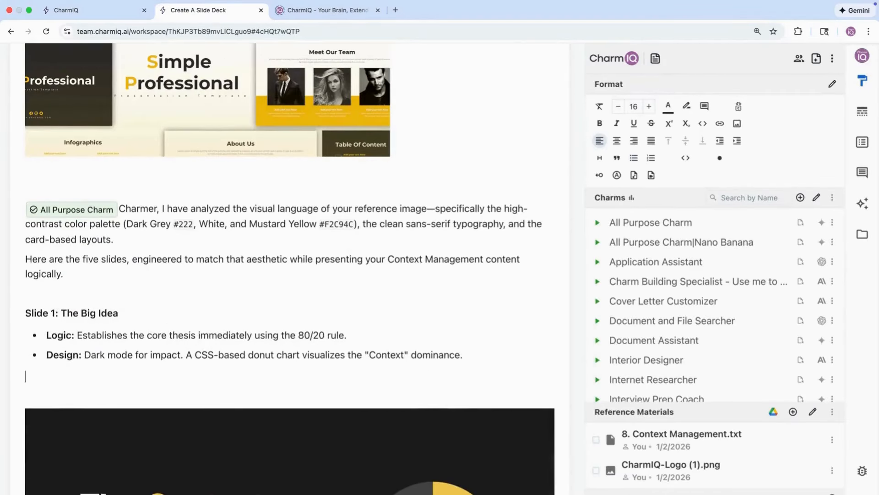
{"action": "scroll", "coordinate": [112, 324], "scroll_direction": "down", "scroll_amount": 15}
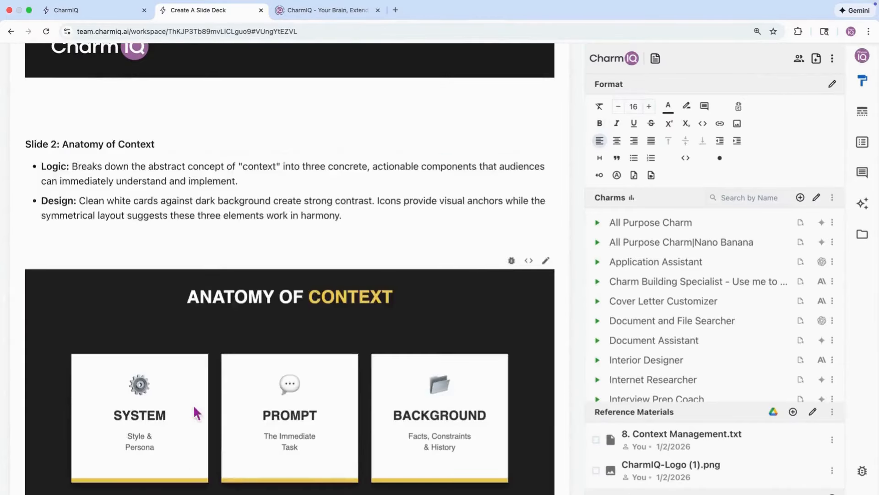
Delete the superseded slide 3 version and the steam request and reply above the revised "Avoid Context Soup" slide.
{"action": "scroll", "coordinate": [193, 404], "scroll_direction": "down", "scroll_amount": 10}
{"action": "left_click_drag", "start_coordinate": [142, 479], "coordinate": [470, 322]}
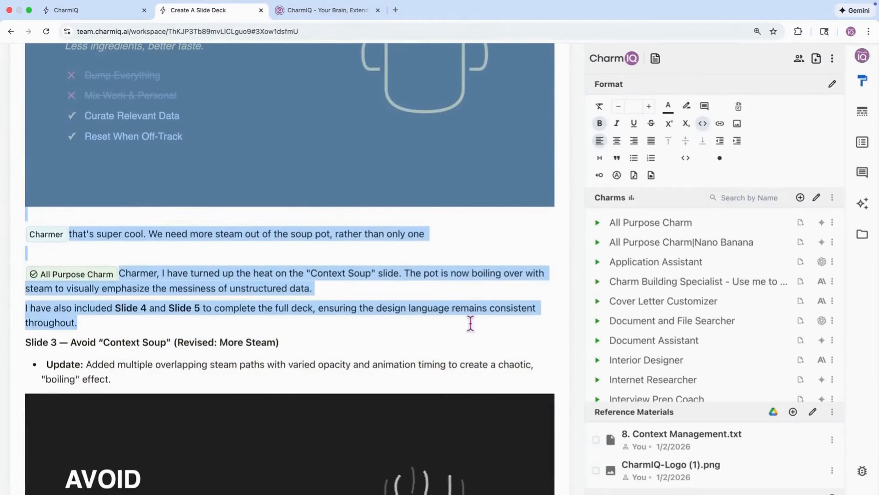
{"action": "scroll", "coordinate": [365, 337], "scroll_direction": "down", "scroll_amount": 20}
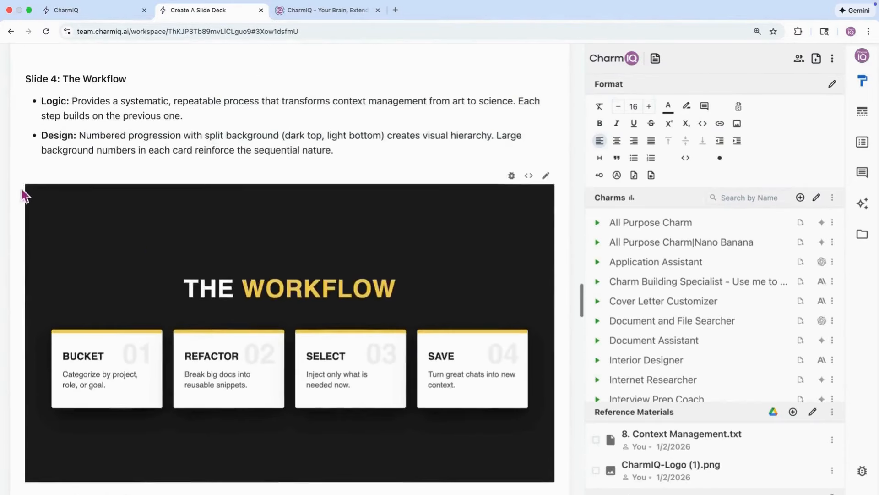
Put the revised workflow slide under "Slide 4 — Skills & Workflow" and change its title to "THE CONTEXT WORKFLOW".
{"action": "scroll", "coordinate": [545, 178], "scroll_direction": "down", "scroll_amount": 9}
{"action": "left_click", "coordinate": [546, 167]}
{"action": "left_click", "coordinate": [218, 289]}
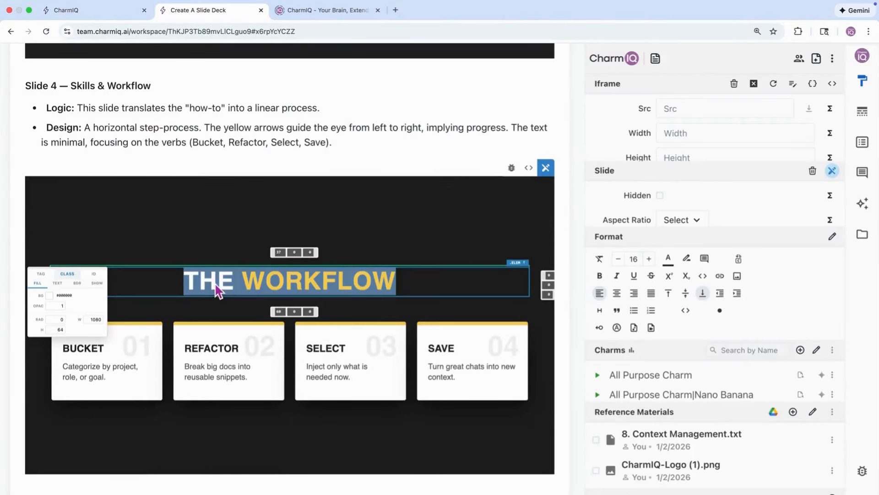
{"action": "left_click", "coordinate": [235, 285]}
{"action": "type", "text": "CONTE"}
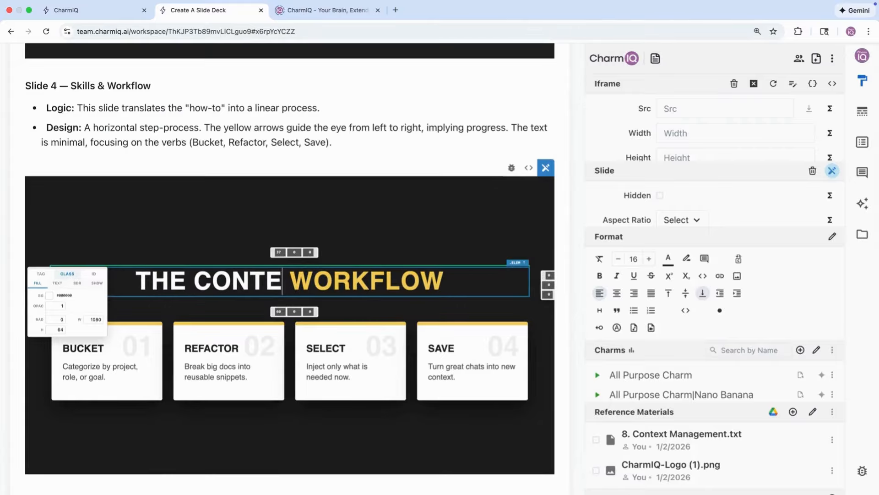
{"action": "type", "text": "XT"}
{"action": "left_click", "coordinate": [224, 425]}
{"action": "left_click", "coordinate": [116, 492]}
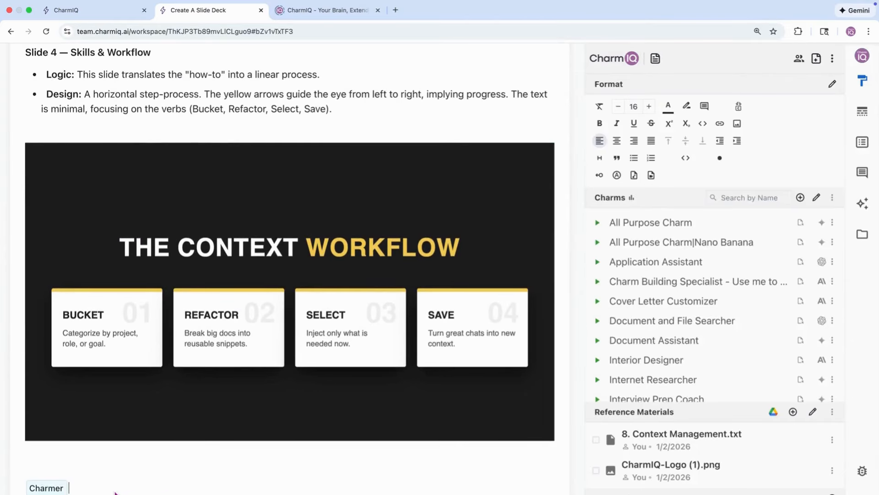
{"action": "scroll", "coordinate": [166, 441], "scroll_direction": "down", "scroll_amount": 4}
{"action": "scroll", "coordinate": [330, 332], "scroll_direction": "up", "scroll_amount": 4}
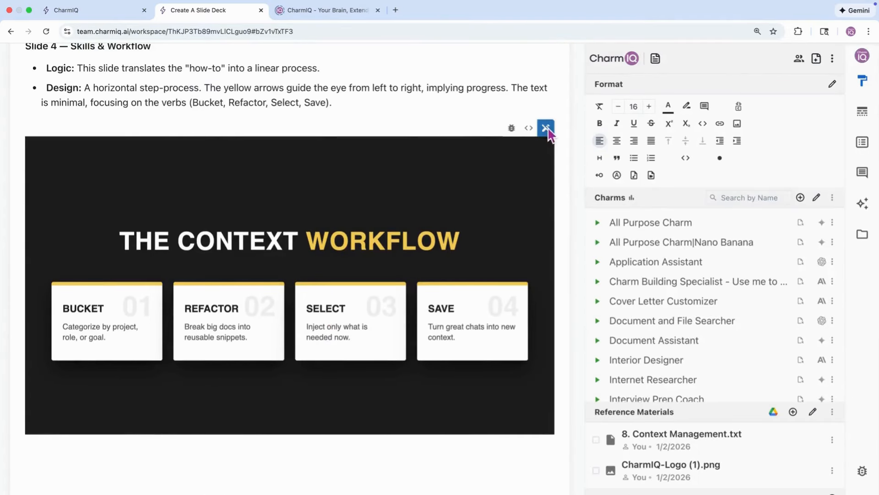
Delete the leftover title revision text and its extra "The 5-Line Snapshot" slide below slide 5.
{"action": "scroll", "coordinate": [215, 359], "scroll_direction": "down", "scroll_amount": 10}
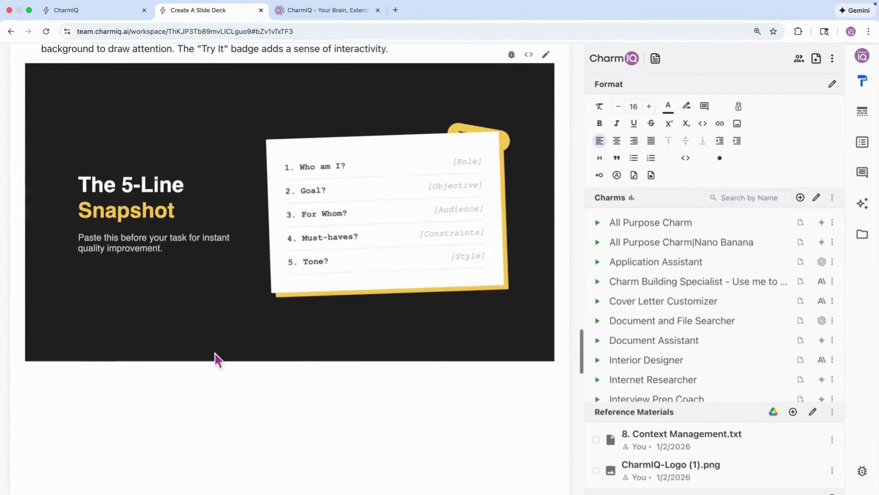
{"action": "scroll", "coordinate": [215, 355], "scroll_direction": "down", "scroll_amount": 5}
{"action": "left_click_drag", "start_coordinate": [63, 370], "coordinate": [319, 454]}
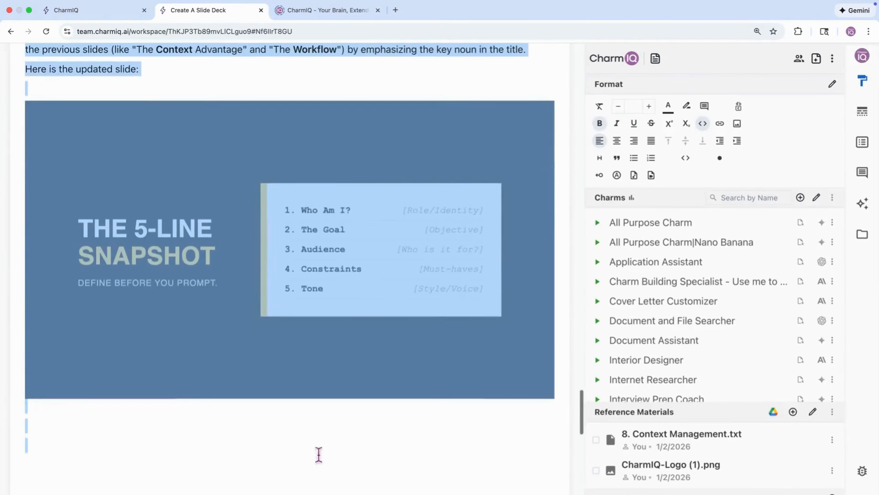
{"action": "key", "text": "Delete"}
Delete the old slide 4 color revision request, its reply and the leftover "The Workflow" slide.
{"action": "scroll", "coordinate": [197, 408], "scroll_direction": "down", "scroll_amount": 6}
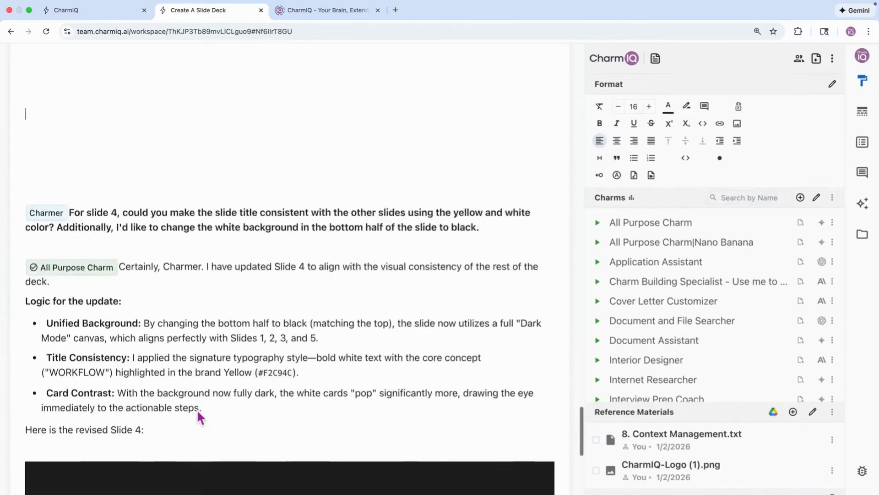
{"action": "scroll", "coordinate": [197, 408], "scroll_direction": "down", "scroll_amount": 1}
{"action": "left_click_drag", "start_coordinate": [26, 147], "coordinate": [273, 418]}
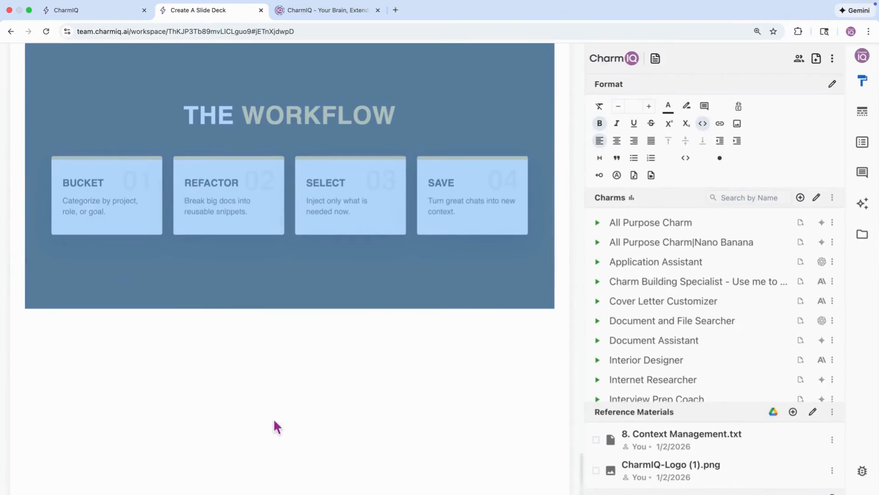
{"action": "key", "text": "Delete"}
Present the document in slideshow mode and advance through all the slides to check the finished deck.
{"action": "scroll", "coordinate": [273, 418], "scroll_direction": "up", "scroll_amount": 15}
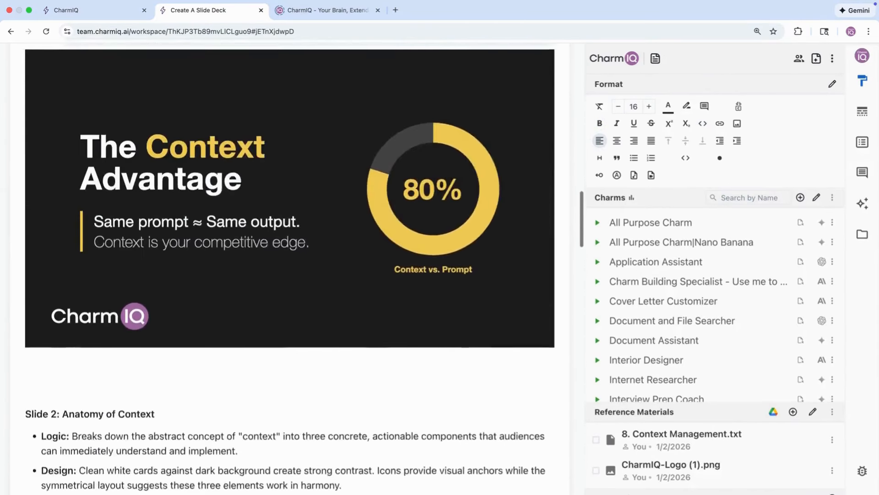
{"action": "scroll", "coordinate": [274, 419], "scroll_direction": "up", "scroll_amount": 3}
{"action": "scroll", "coordinate": [274, 419], "scroll_direction": "down", "scroll_amount": 1}
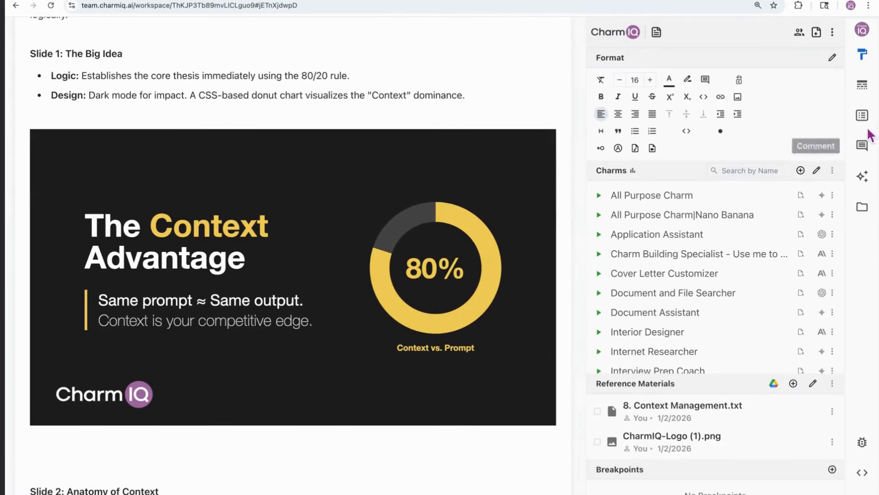
{"action": "left_click", "coordinate": [833, 59]}
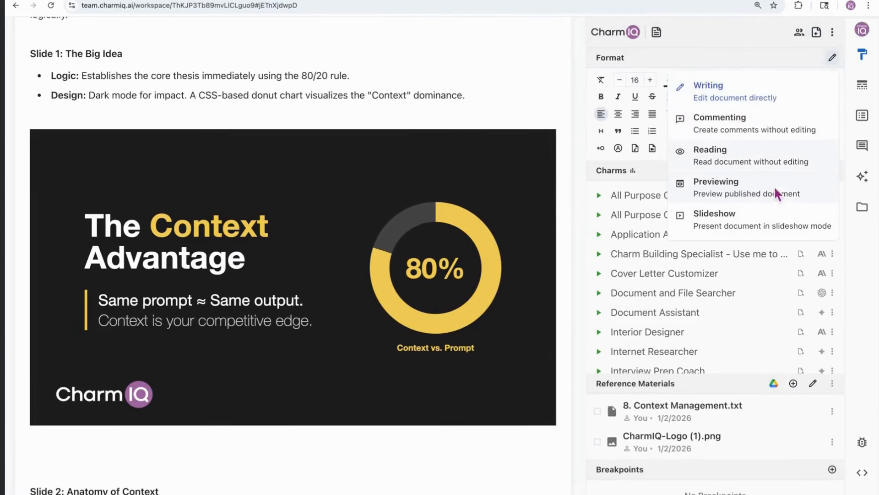
{"action": "left_click", "coordinate": [746, 228]}
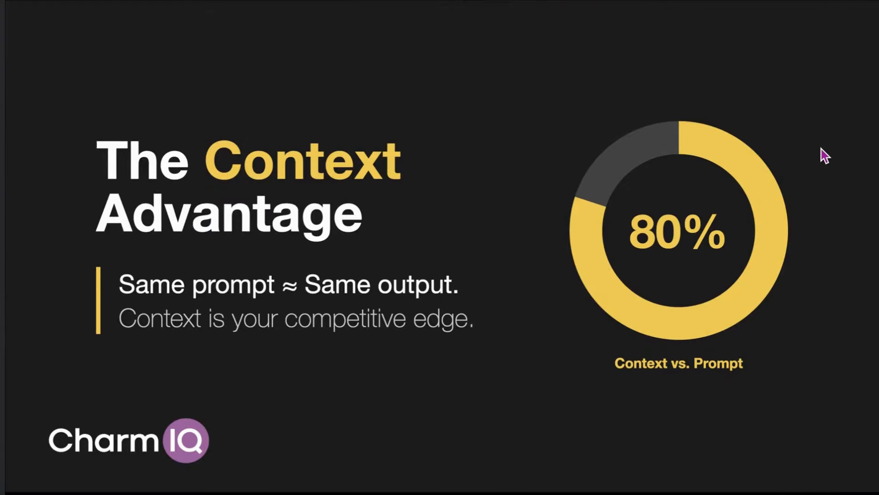
{"action": "key", "text": "Right"}
{"action": "key", "text": "Right"}
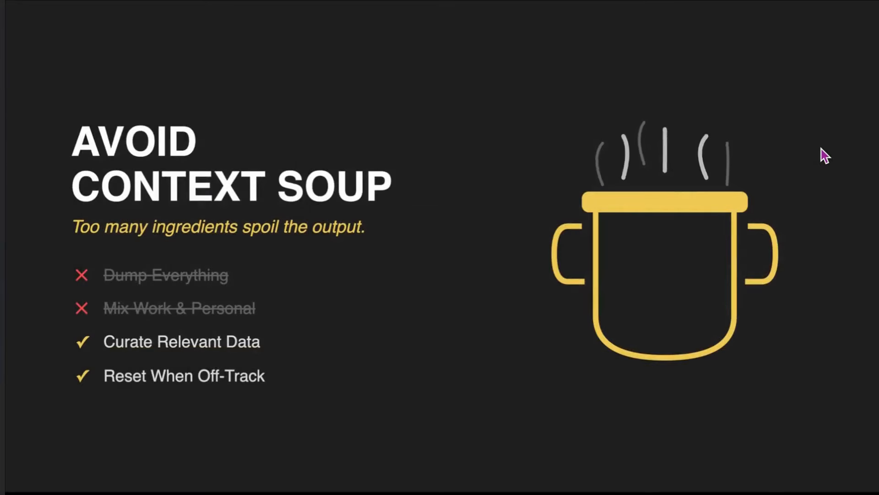
{"action": "key", "text": "Right"}
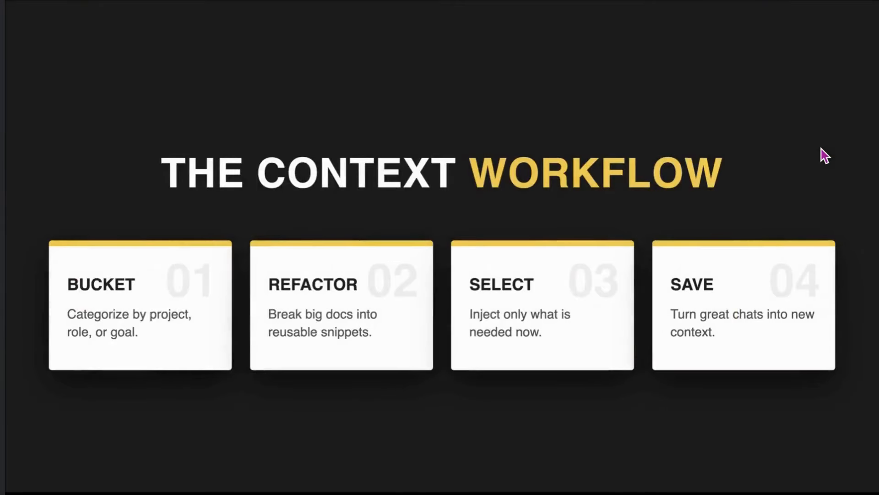
{"action": "key", "text": "Right"}
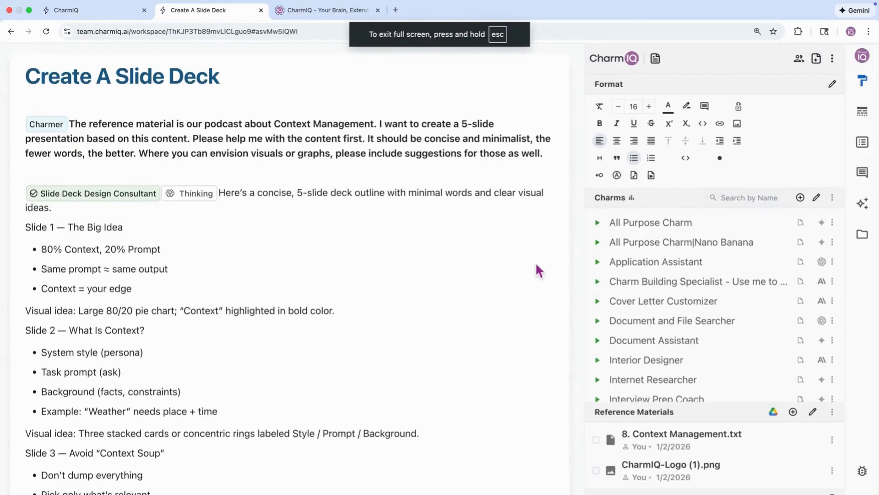
Export the slides as an editable PPTX presentation with the title "Context Management".
{"action": "left_click", "coordinate": [456, 267]}
{"action": "left_click", "coordinate": [833, 59]}
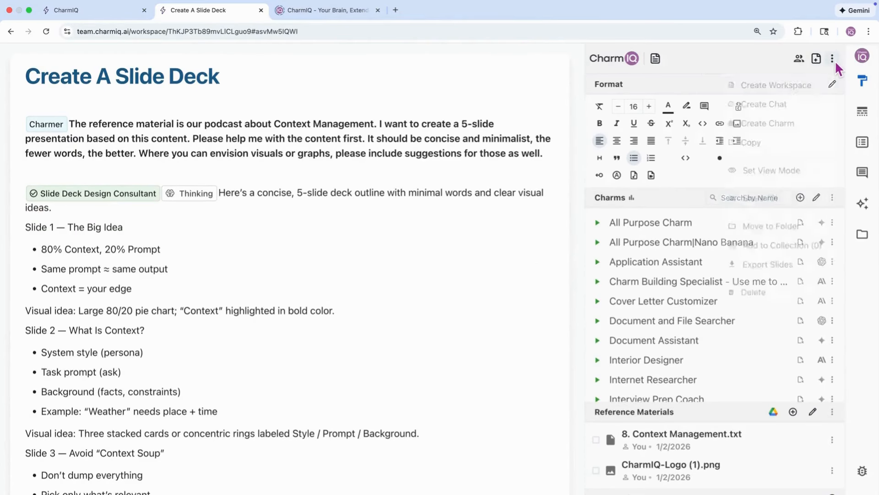
{"action": "left_click", "coordinate": [755, 295]}
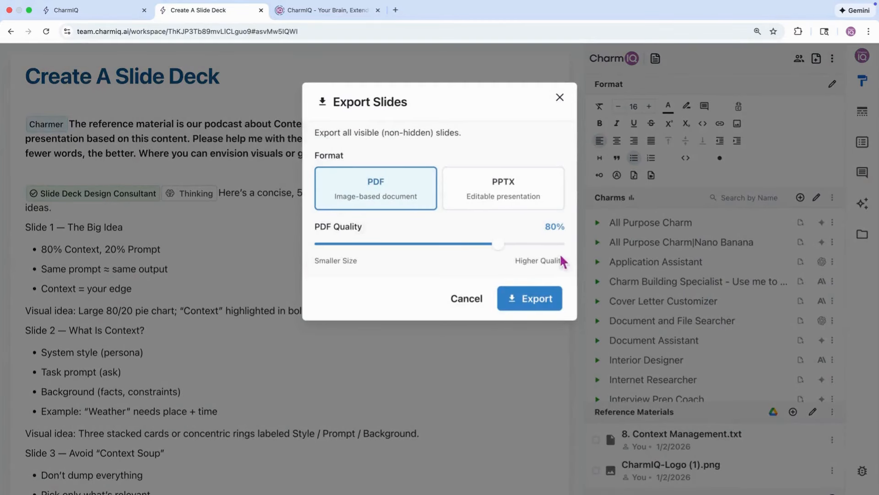
{"action": "left_click", "coordinate": [495, 199]}
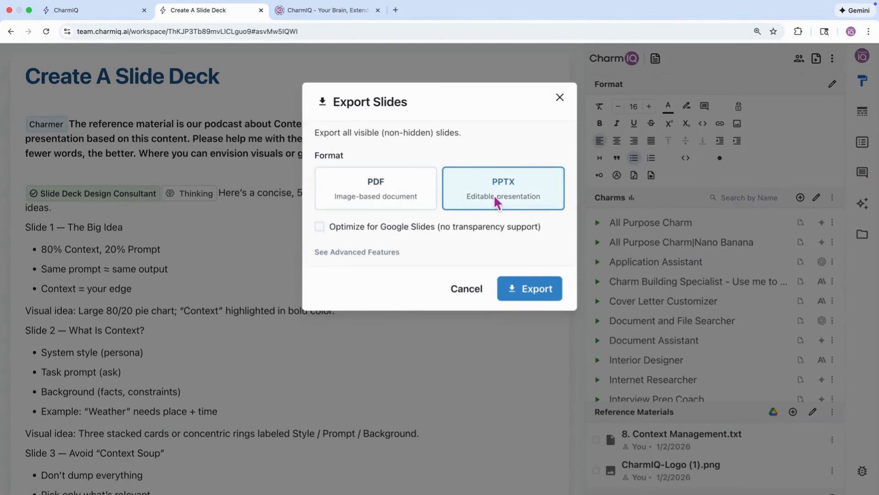
{"action": "left_click", "coordinate": [390, 252]}
{"action": "left_click_drag", "start_coordinate": [419, 290], "coordinate": [307, 295]}
{"action": "type", "text": "Context Management"}
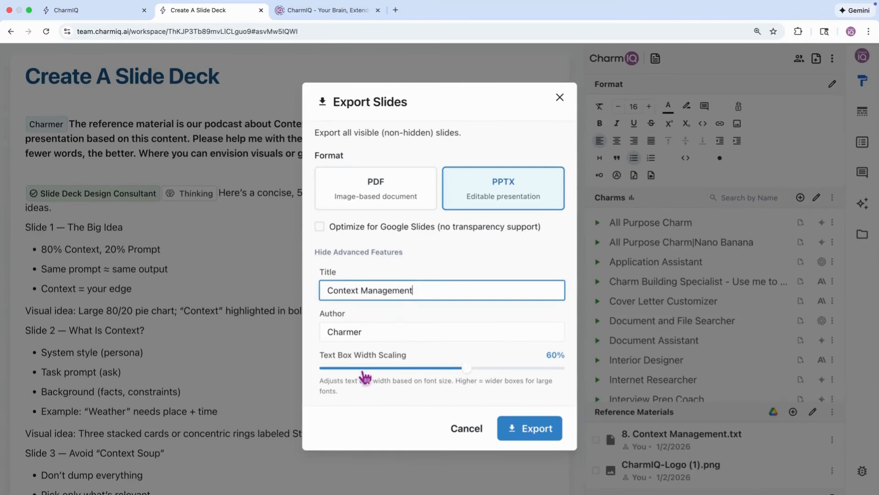
{"action": "left_click", "coordinate": [536, 429]}
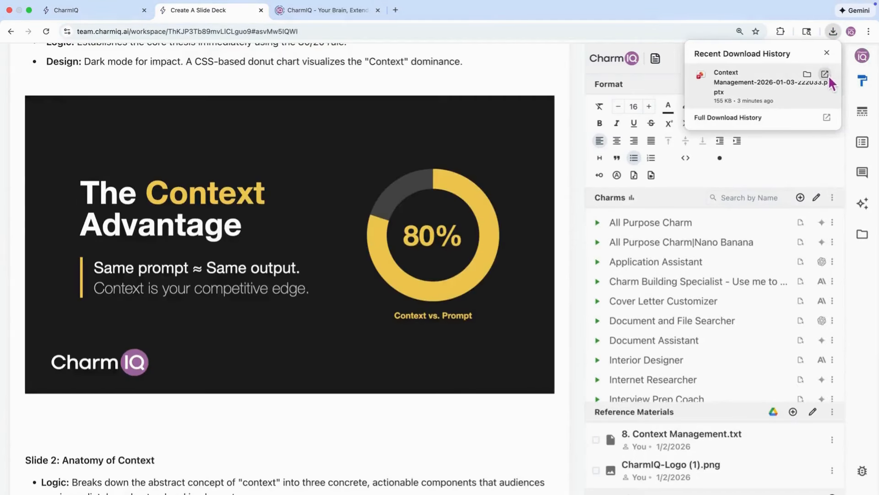
Open the exported Context Management presentation in PowerPoint and step through its slides.
{"action": "left_click", "coordinate": [826, 75]}
{"action": "left_click", "coordinate": [149, 199]}
{"action": "key", "text": "Down"}
{"action": "key", "text": "Down"}
{"action": "key", "text": "Down"}
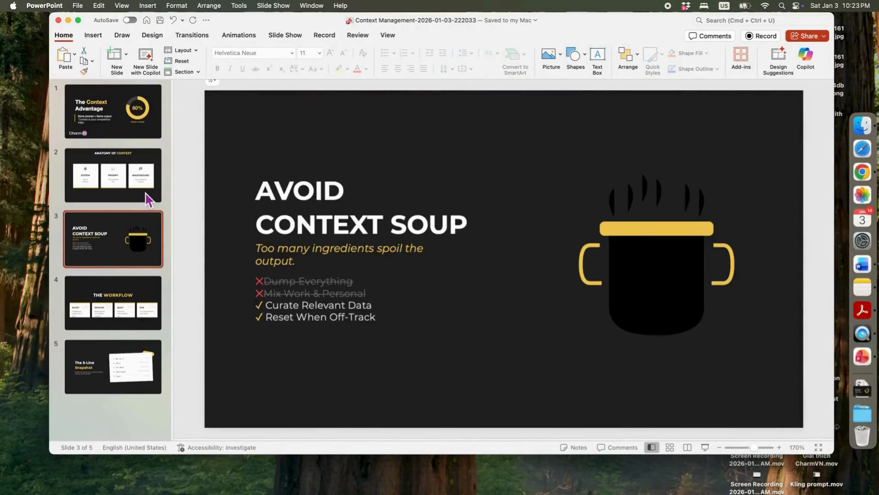
On slide 5, enlarge the title's text box to about 5.9 inches wide and extend the subtitle's text box further left.
{"action": "left_click", "coordinate": [318, 242]}
{"action": "left_click_drag", "start_coordinate": [280, 221], "coordinate": [259, 201]}
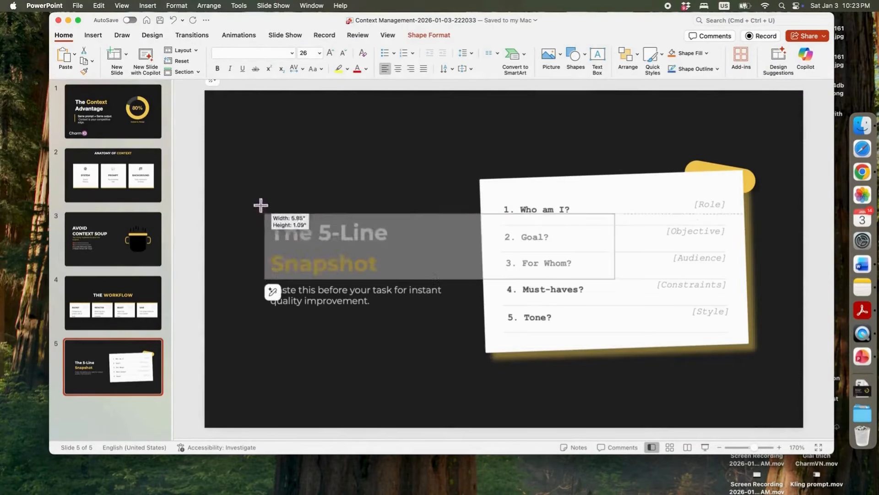
{"action": "left_click", "coordinate": [343, 301]}
{"action": "left_click_drag", "start_coordinate": [271, 316], "coordinate": [250, 316]}
{"action": "left_click", "coordinate": [446, 376]}
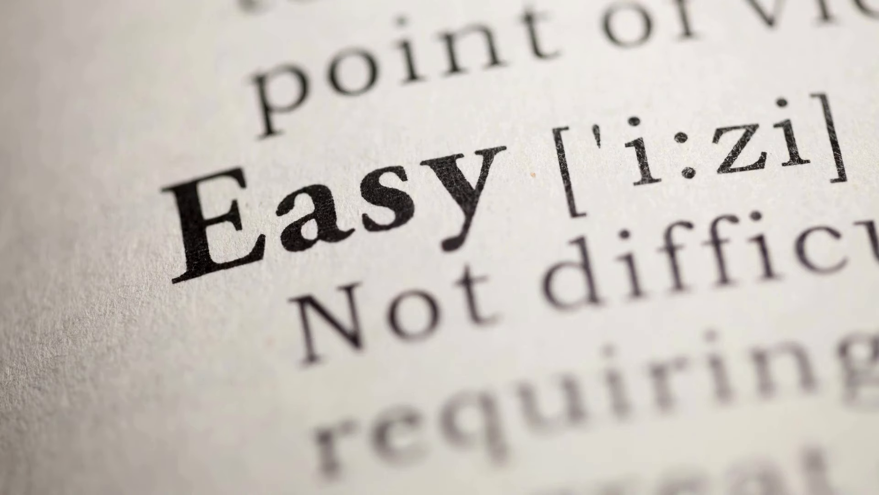